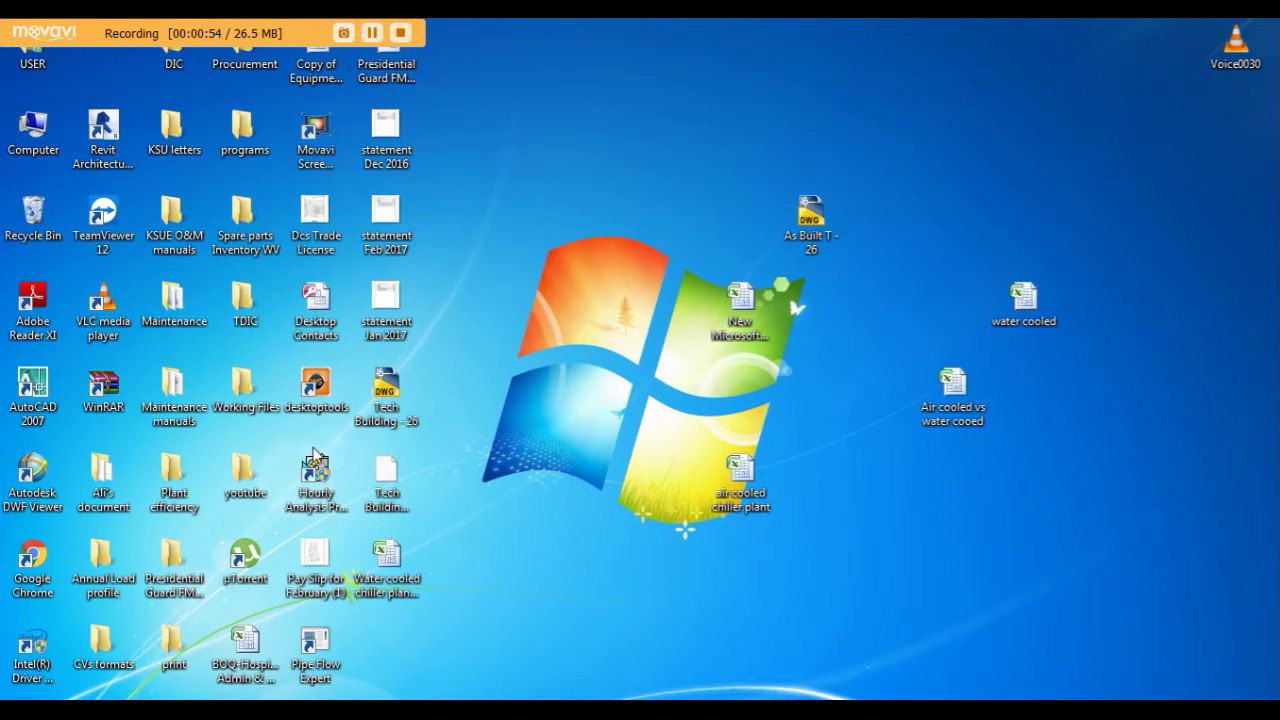
Step: Launch Hourly Analysis Program 4.90, dismiss the startup notes, and open the Workers Buildings project
left_click(317, 473)
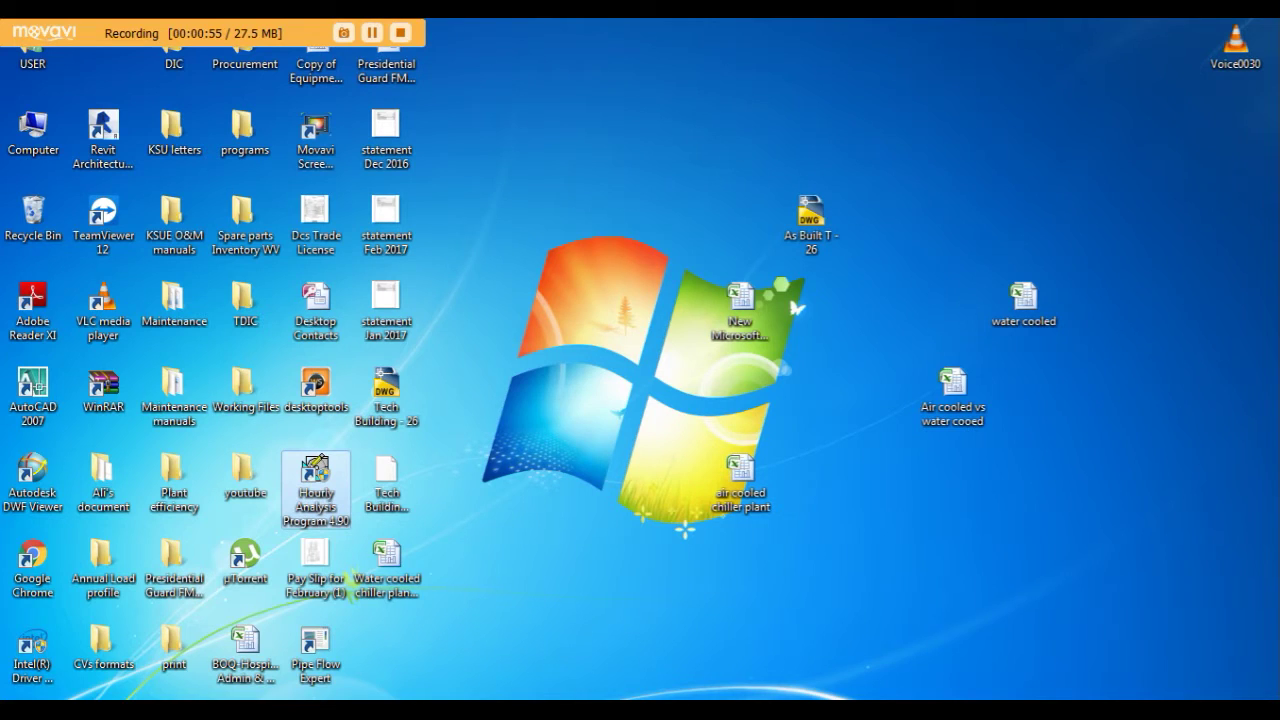
double_click(317, 470)
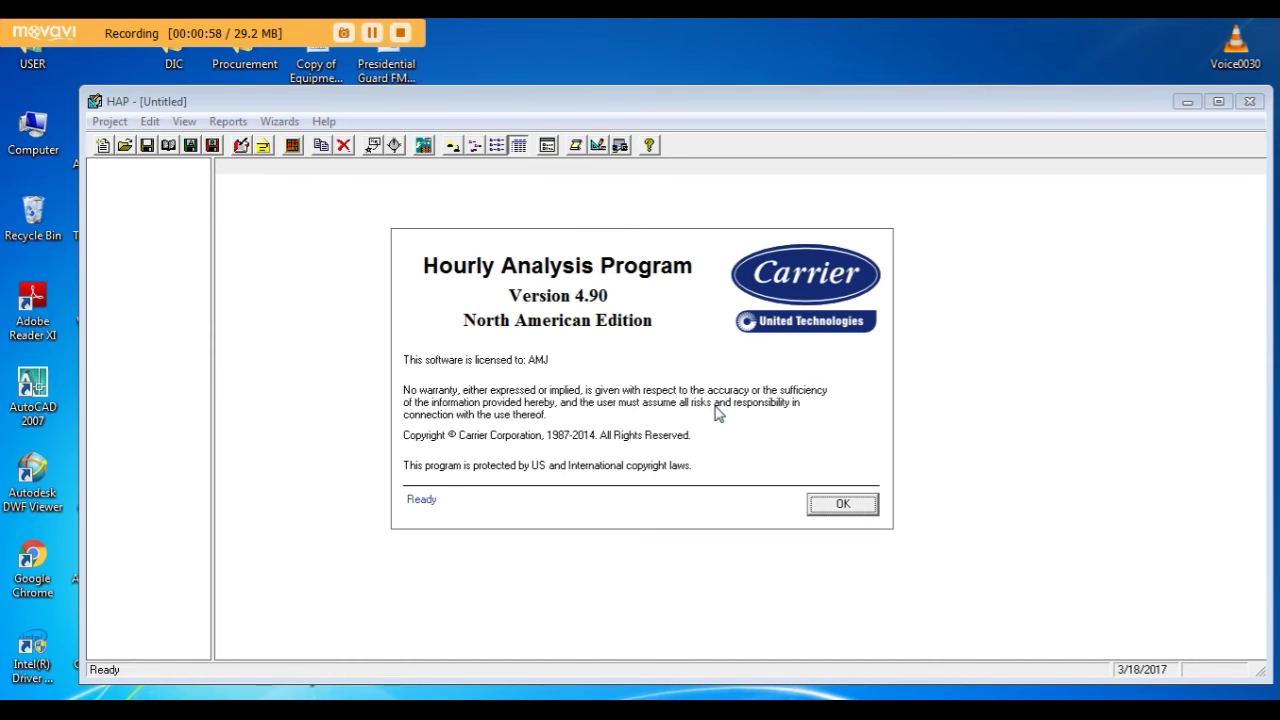
left_click(823, 505)
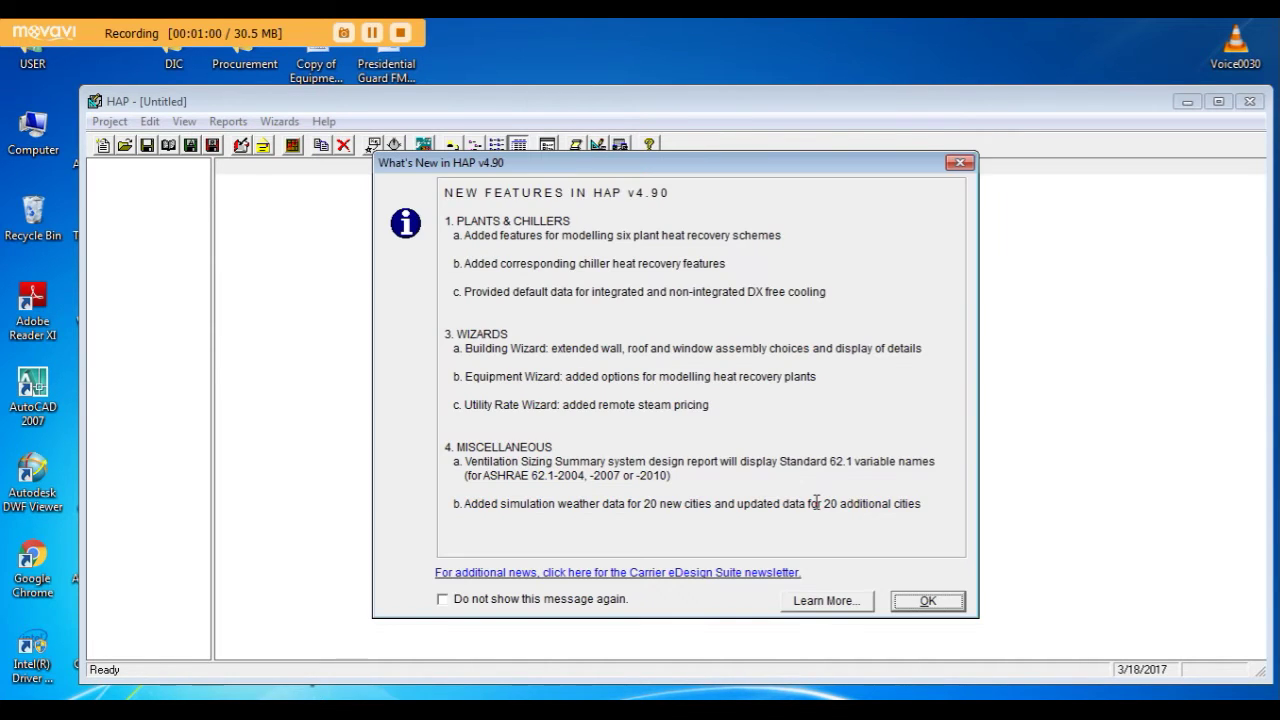
left_click(924, 602)
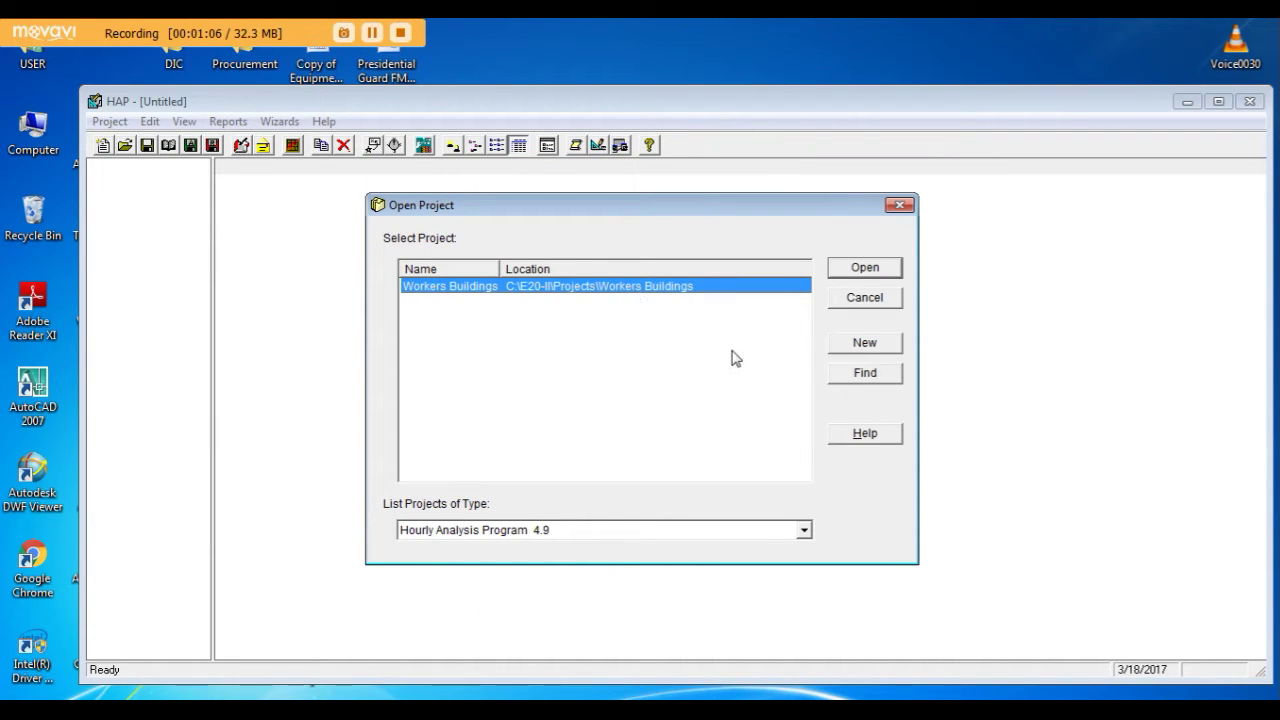
left_click(863, 274)
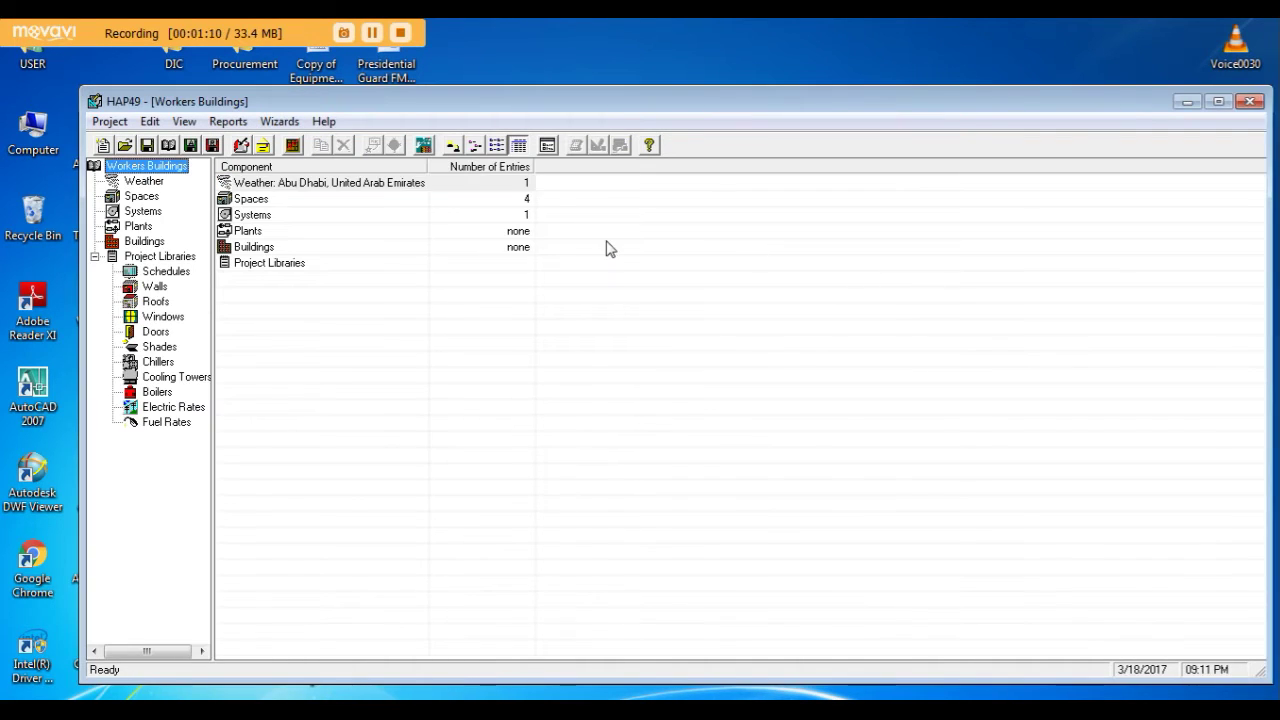
Step: Review the project's air systems, selecting the Building 1 system
left_click(258, 216)
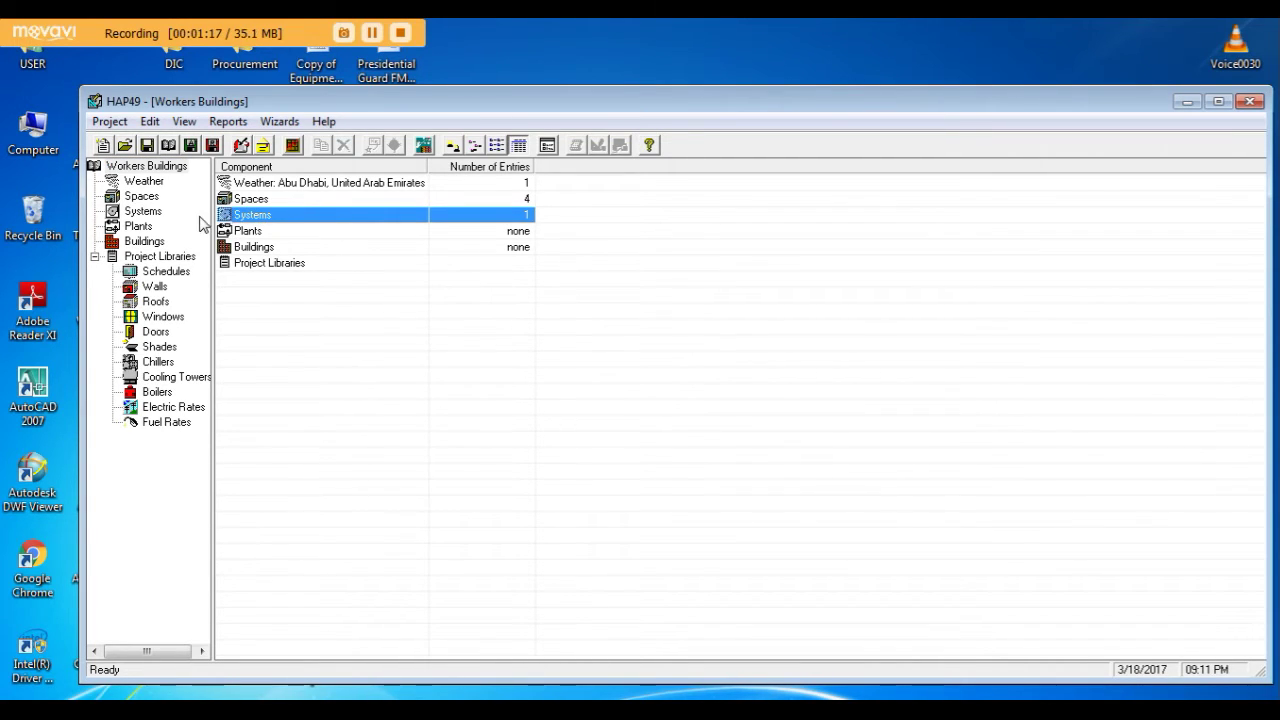
double_click(241, 222)
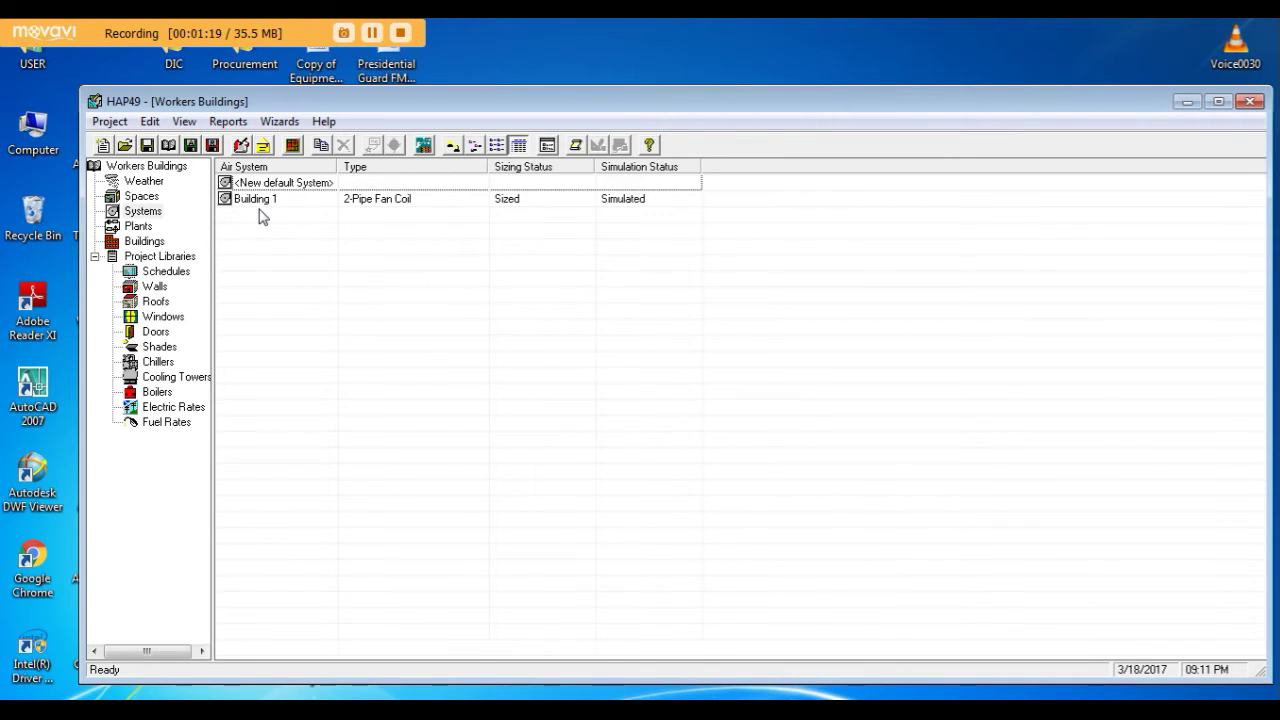
left_click(258, 202)
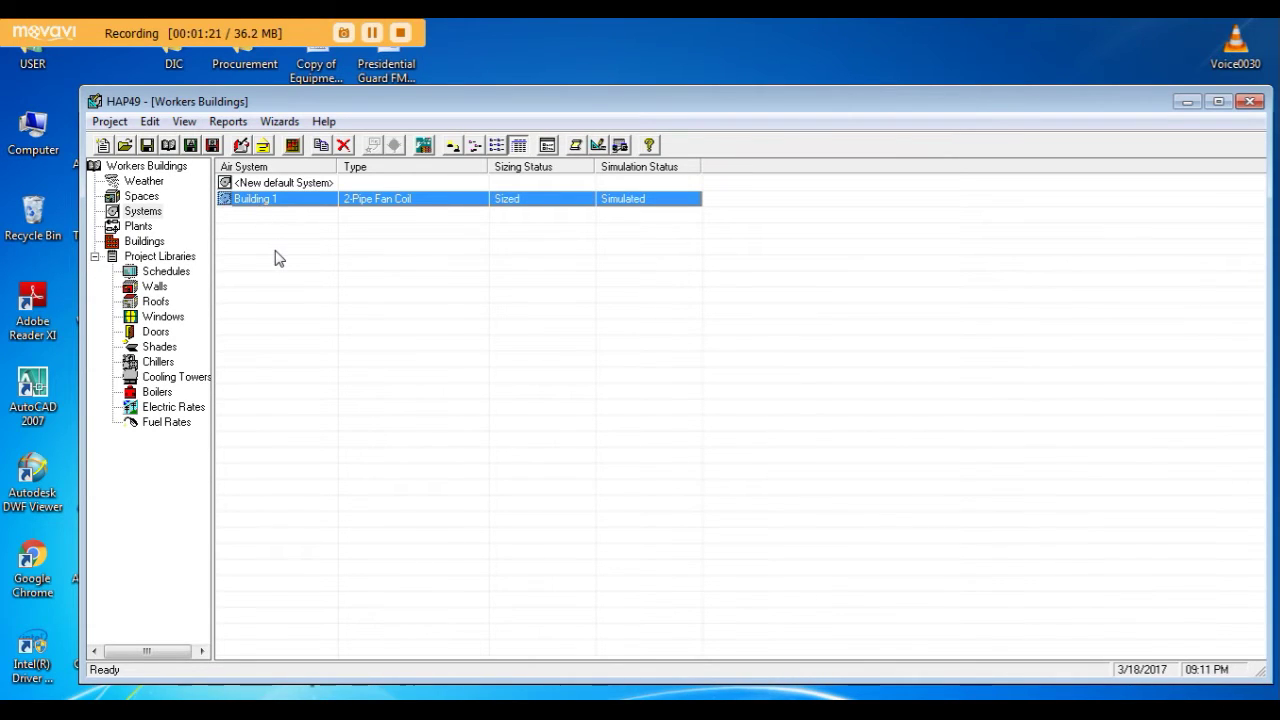
Step: Show the project's plants and open the new default plant entry
left_click(145, 230)
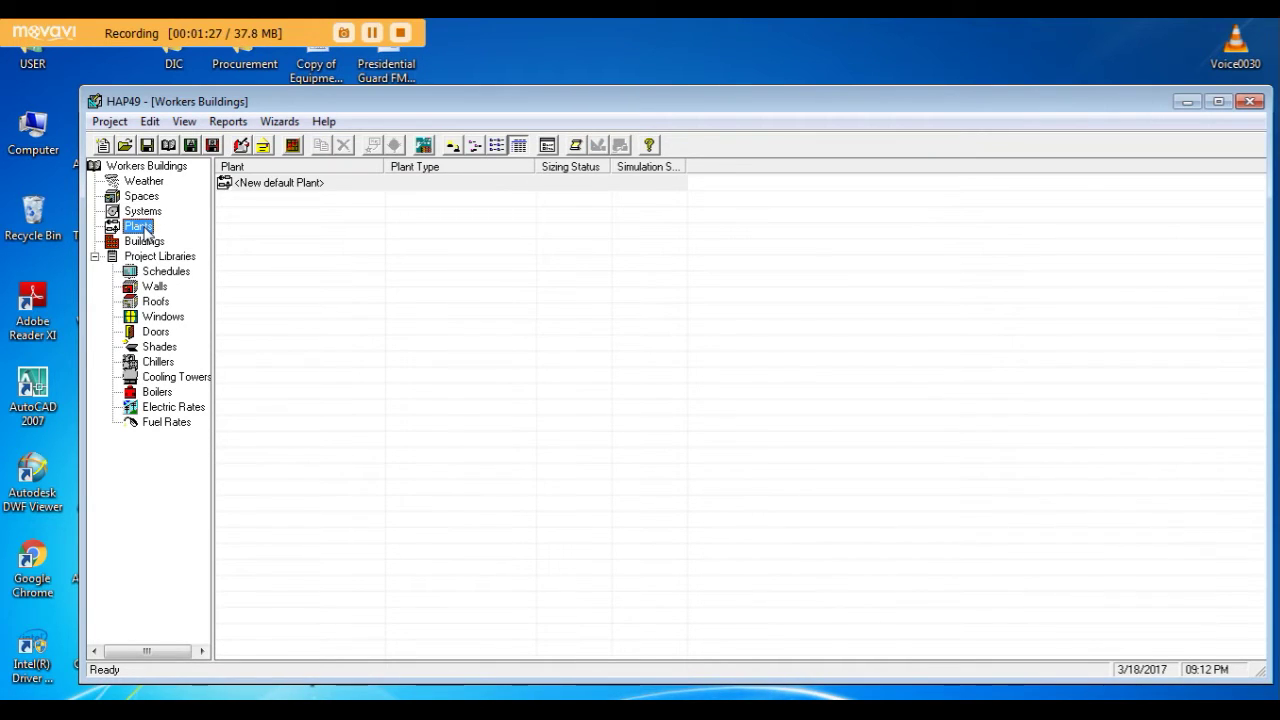
left_click(274, 183)
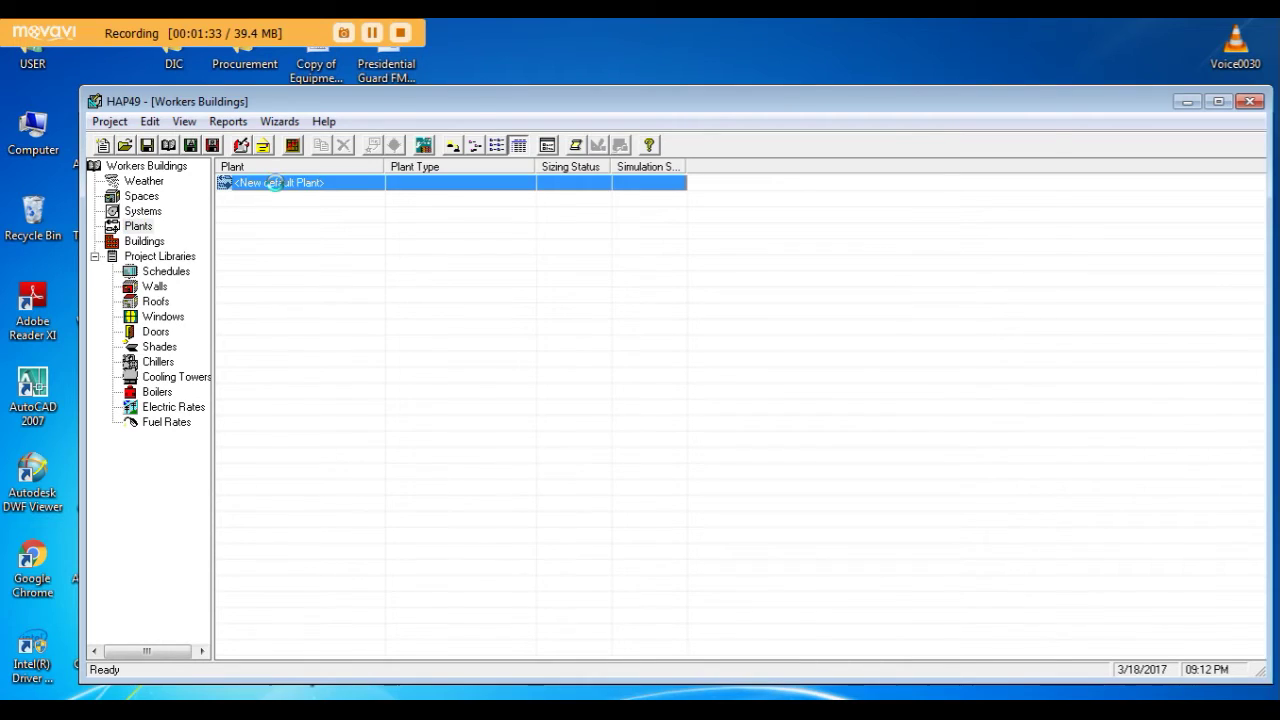
double_click(274, 183)
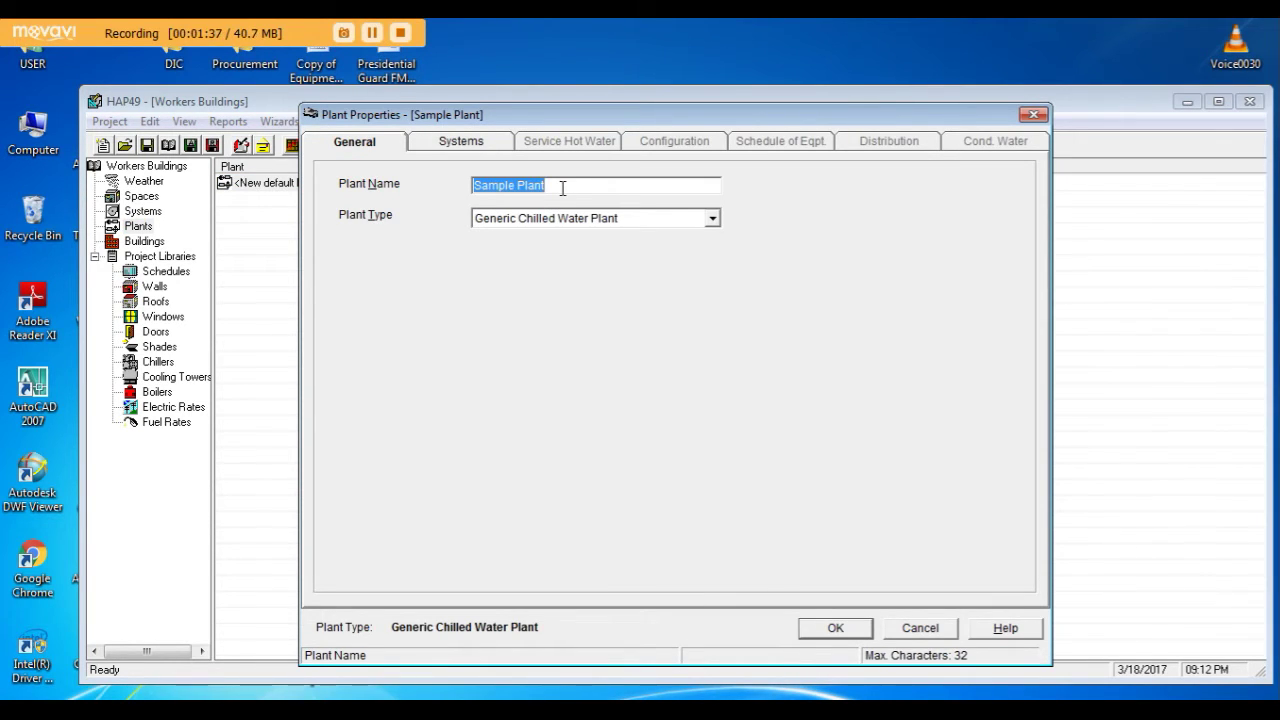
Step: Name the new plant 'Water Cooled Plant' and set its type to Chiller Plant
type("Wa")
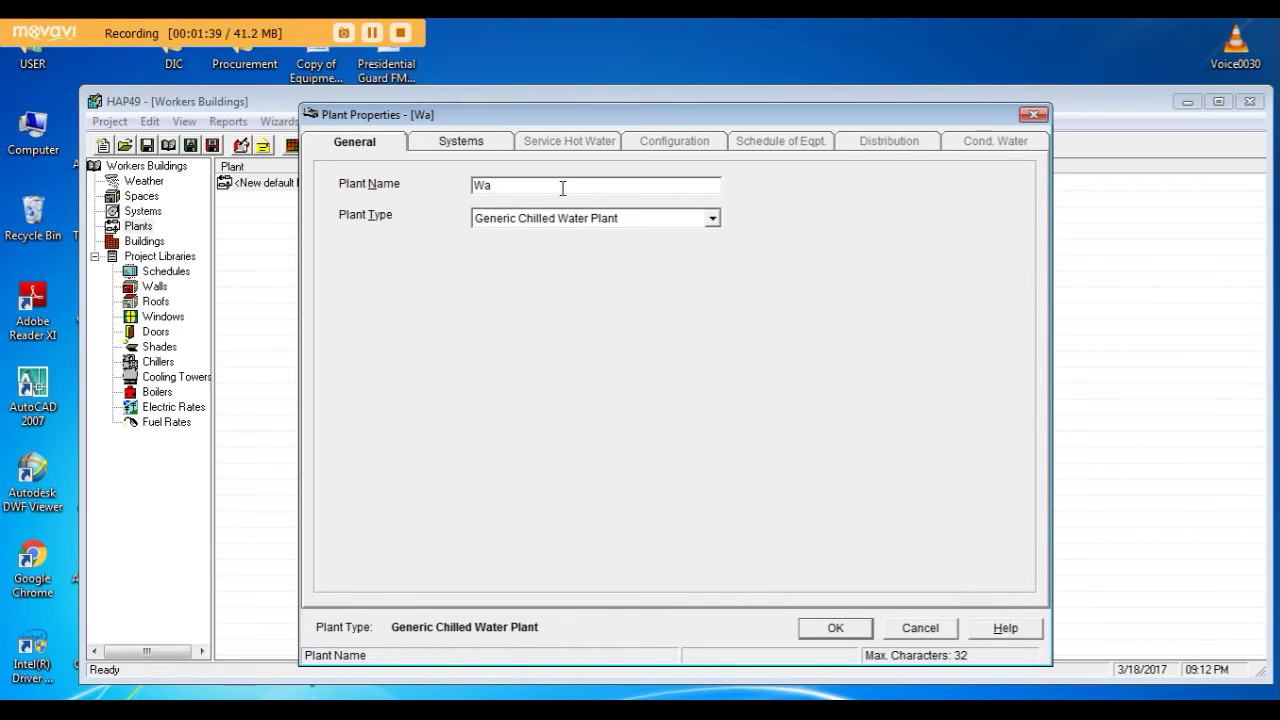
type("ter Cooled Plant")
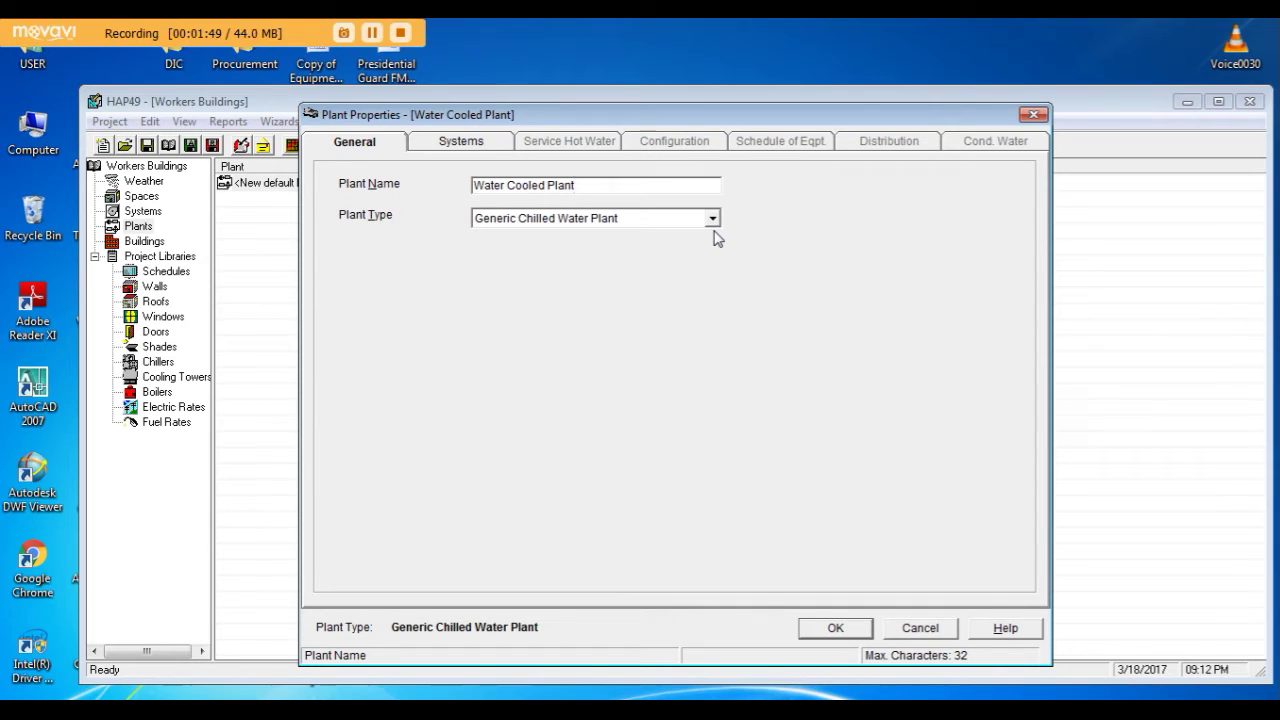
left_click(713, 220)
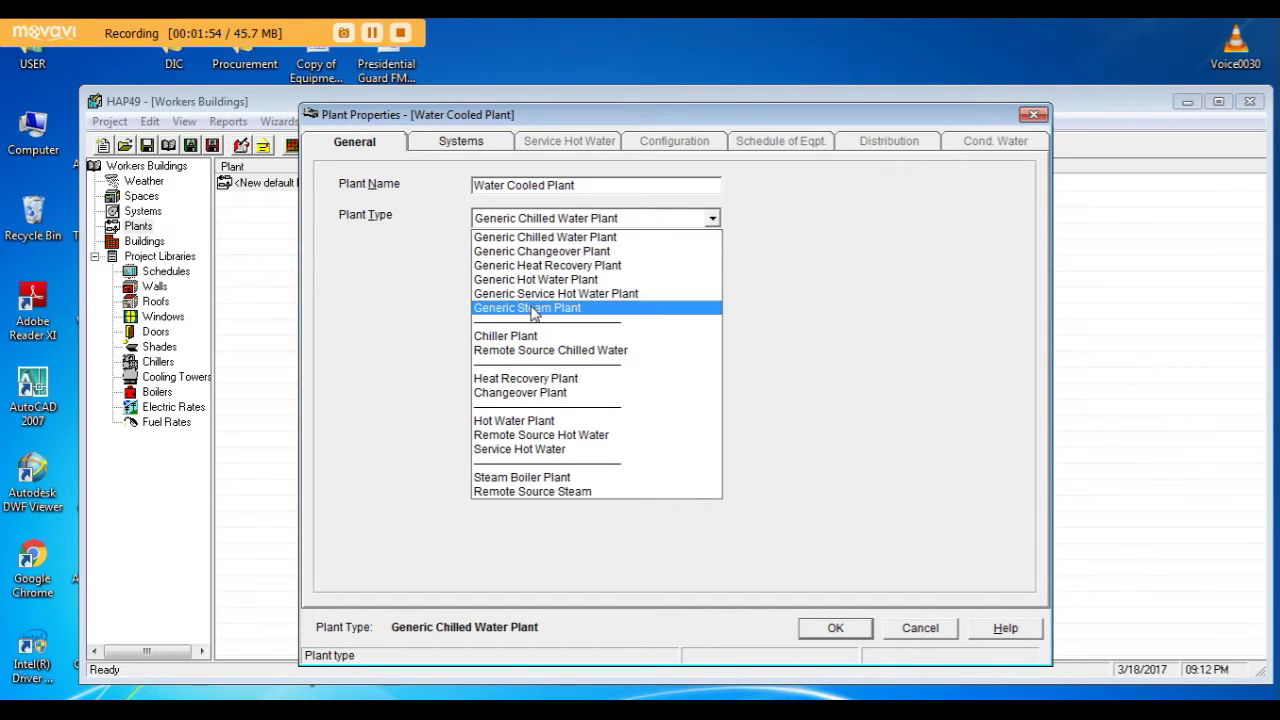
left_click(521, 338)
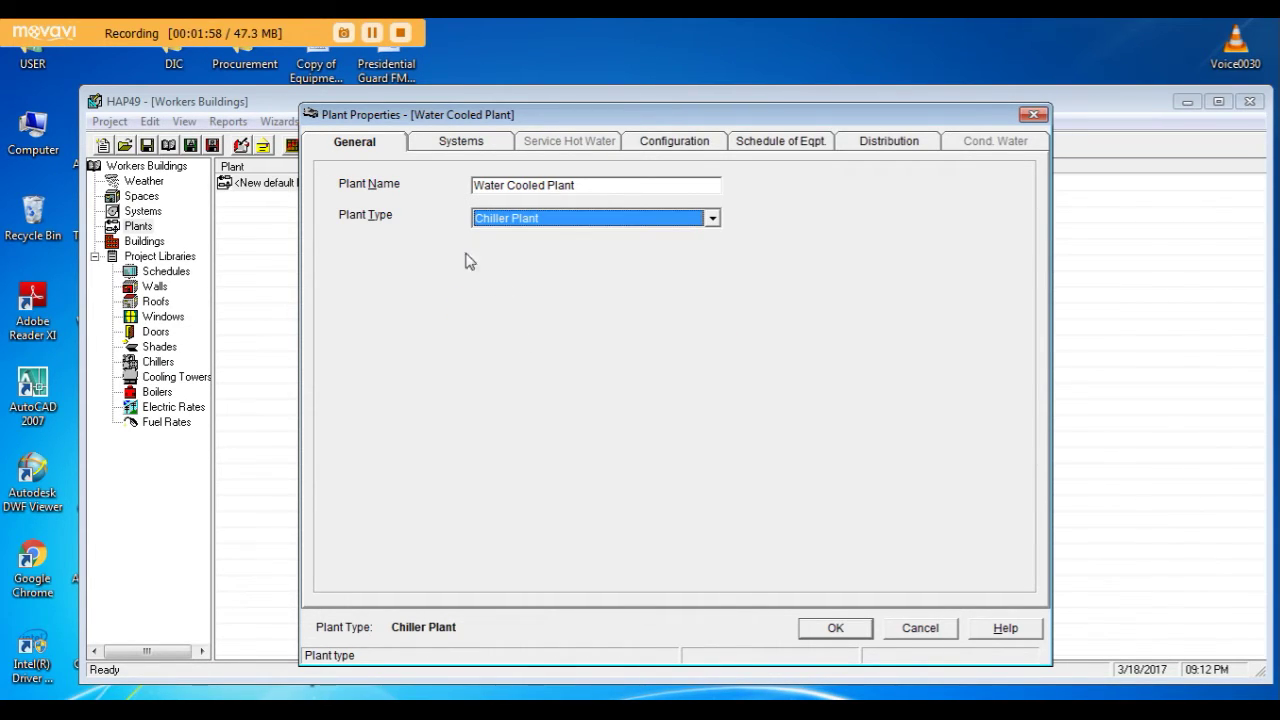
Step: Assign the Building 1 air system to Water Cooled Plant with a count of 35
left_click(449, 150)
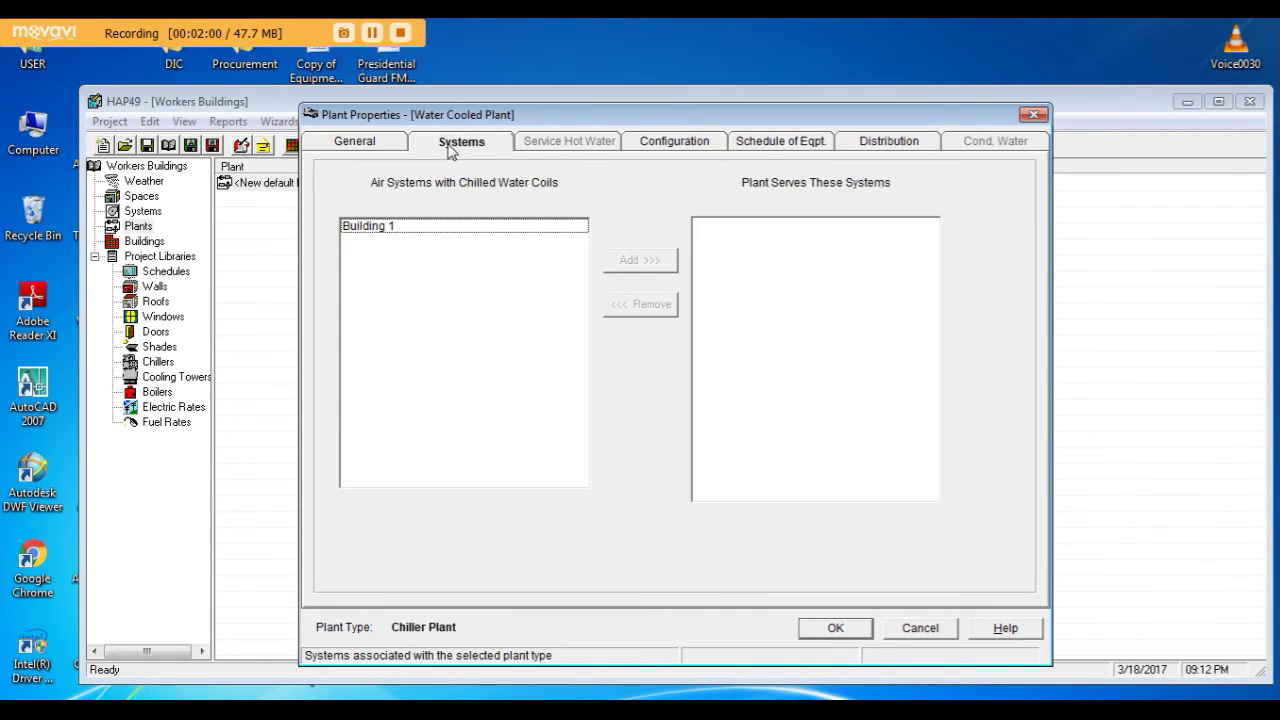
left_click(403, 229)
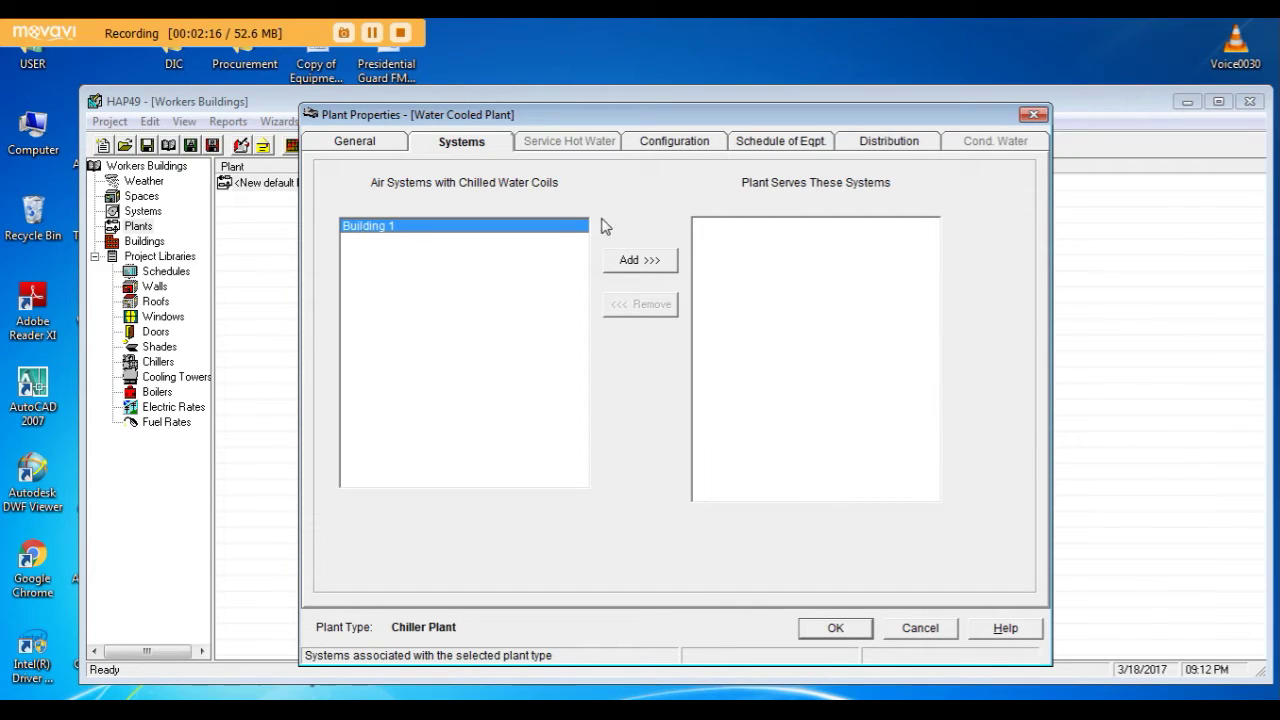
left_click(634, 263)
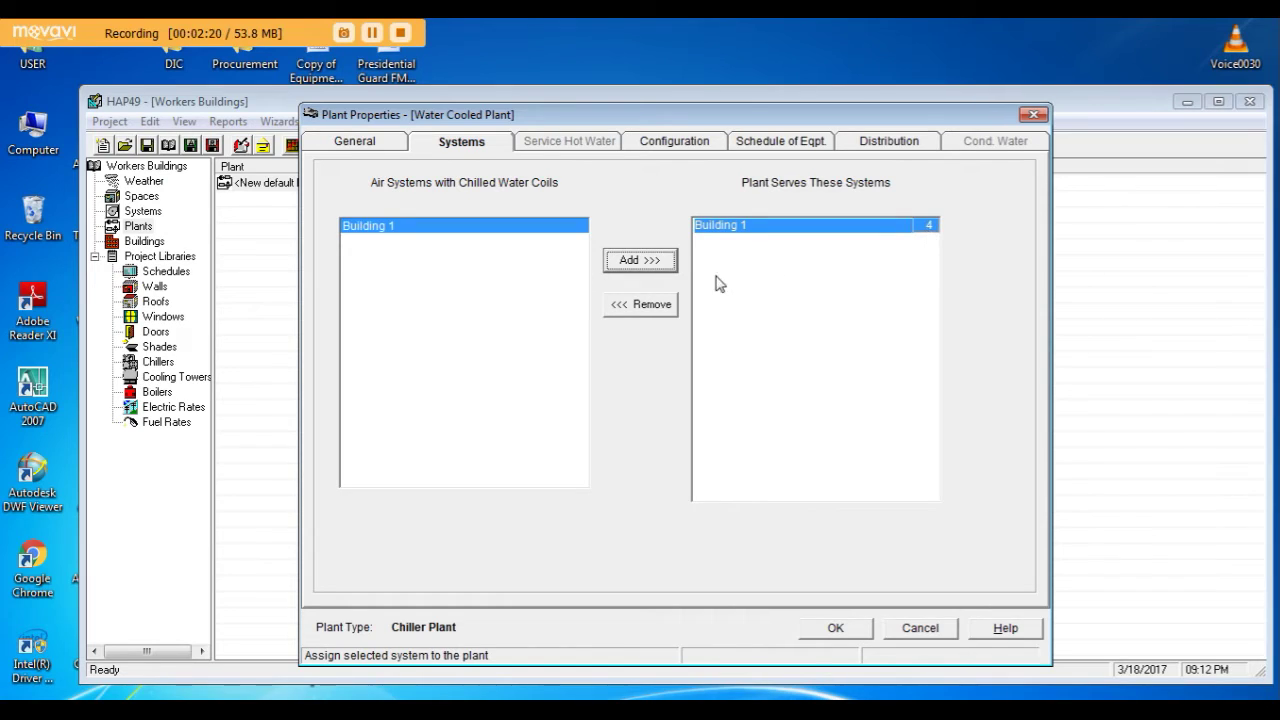
left_click(655, 266)
left_click(656, 268)
left_click(656, 270)
left_click(656, 268)
left_click(656, 268)
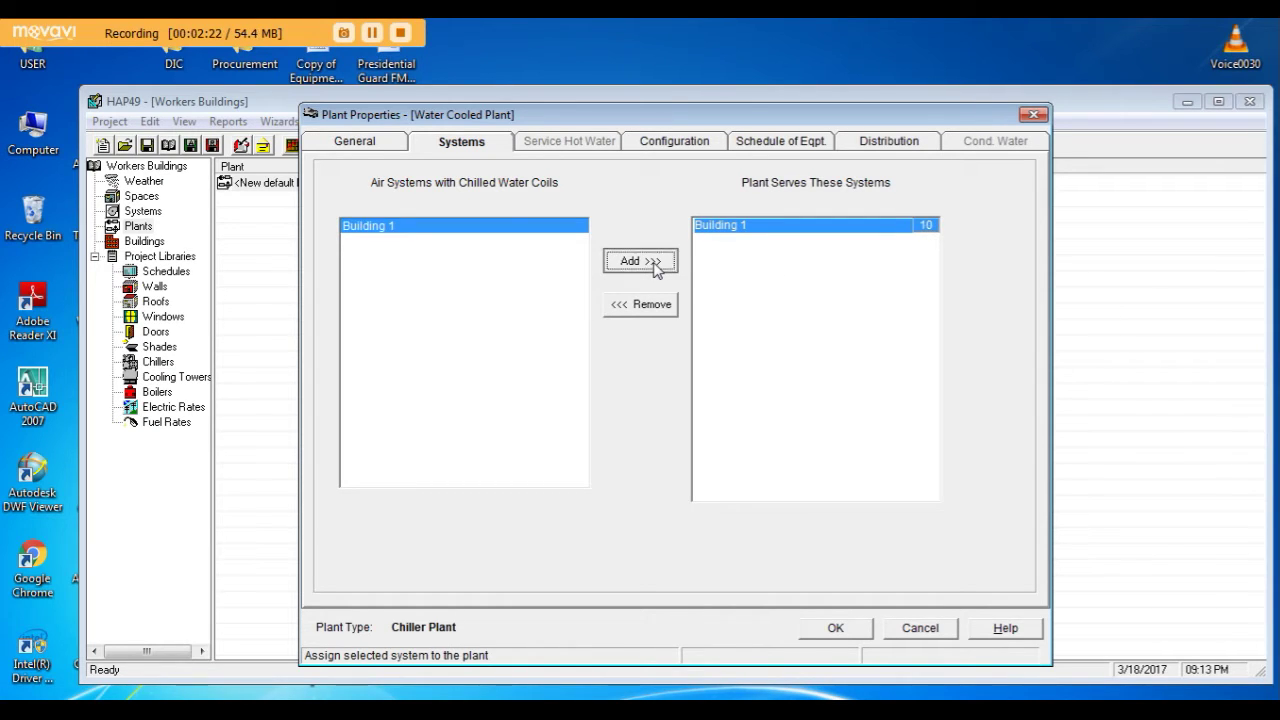
left_click(656, 268)
left_click(656, 268)
left_click(656, 268)
left_click(656, 268)
left_click(656, 268)
left_click(656, 268)
left_click(656, 268)
left_click(656, 268)
left_click(656, 268)
left_click(656, 268)
left_click(656, 268)
left_click(656, 268)
left_click(656, 268)
left_click(656, 268)
left_click(656, 268)
left_click(656, 268)
left_click(656, 268)
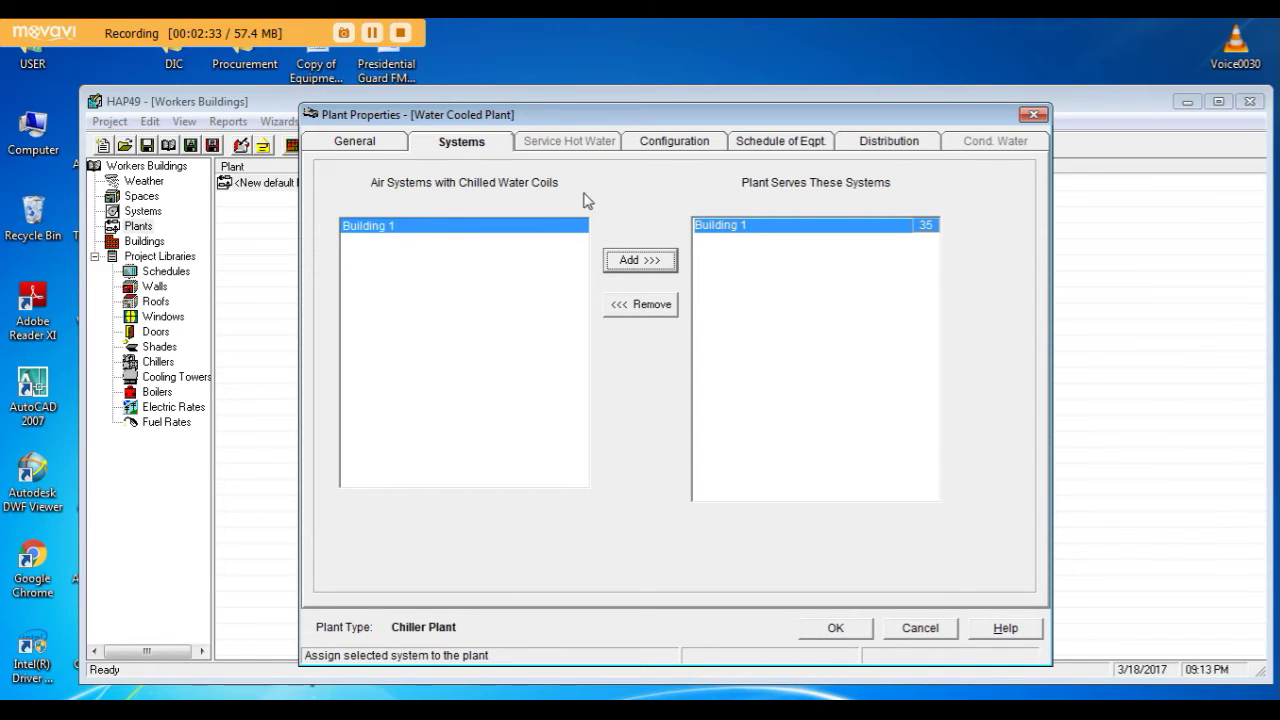
left_click(655, 143)
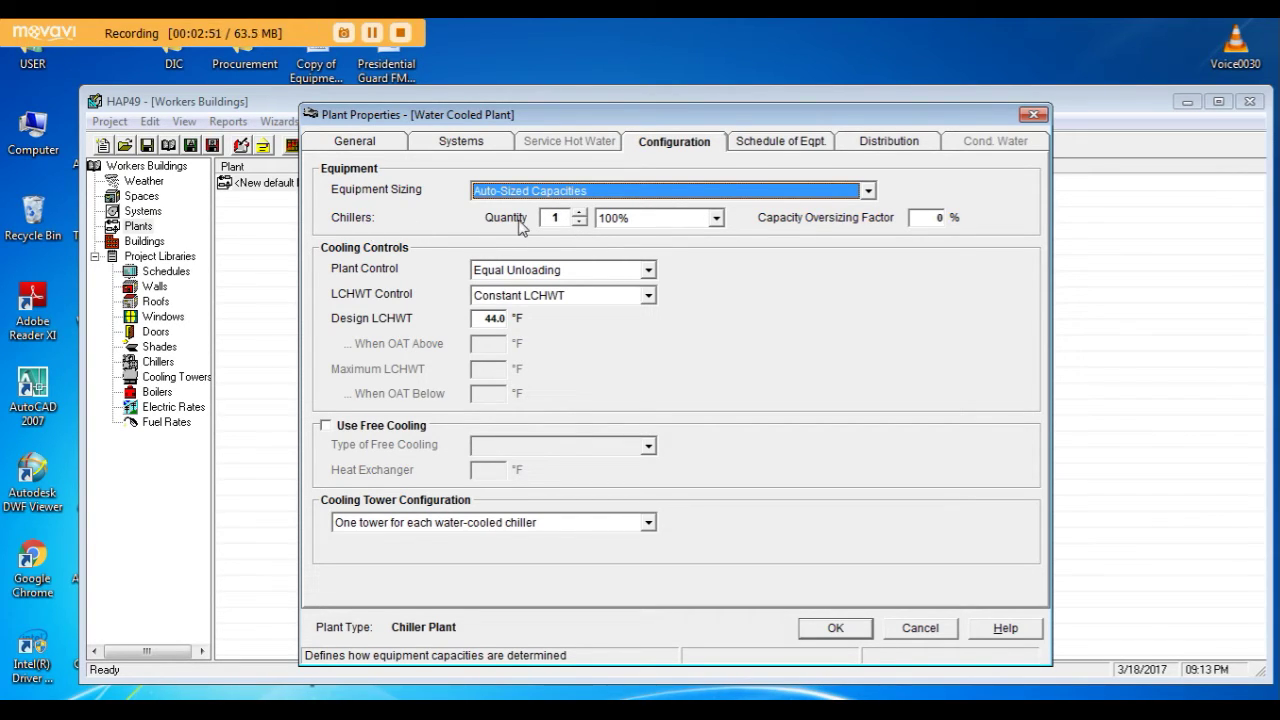
Step: Raise the plant's chiller quantity to 4, equally sized
left_click(757, 142)
left_click(675, 150)
left_click(578, 213)
left_click(578, 213)
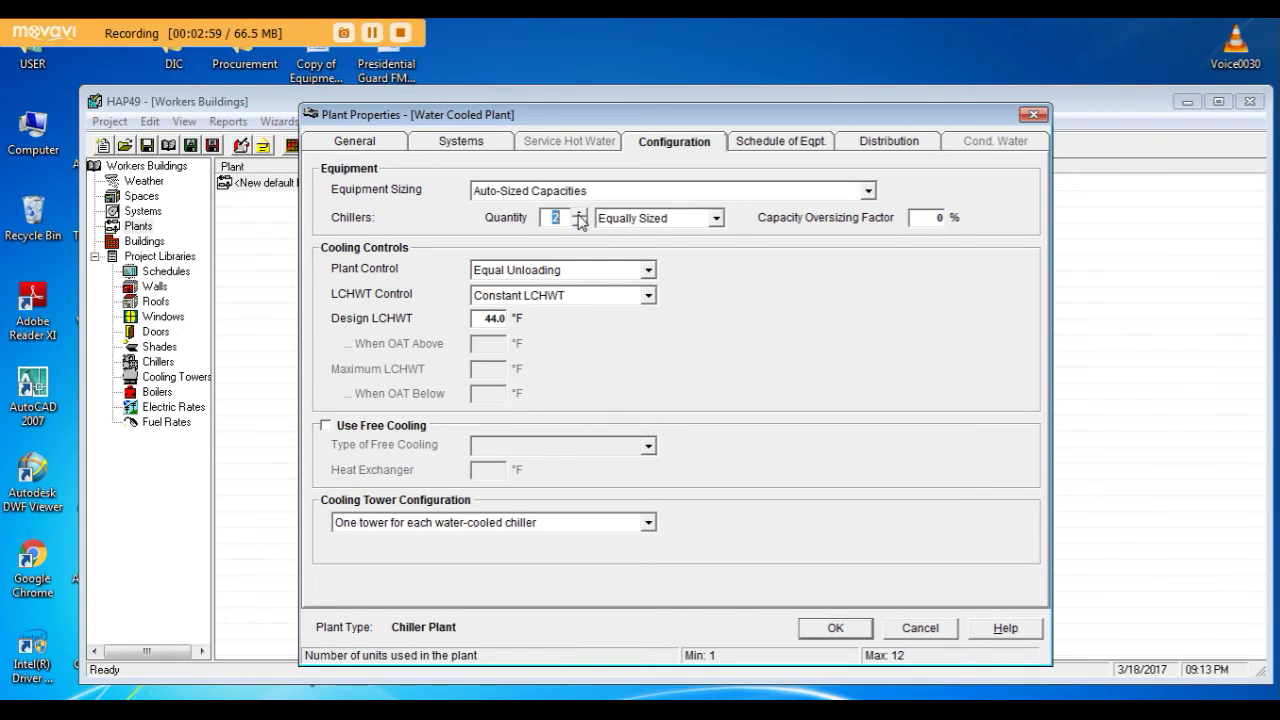
left_click(578, 213)
Step: Set the design leaving chilled water temperature to 40.0 °F and keep one cooling tower per chiller
left_click(485, 318)
left_click_drag(485, 318, 528, 320)
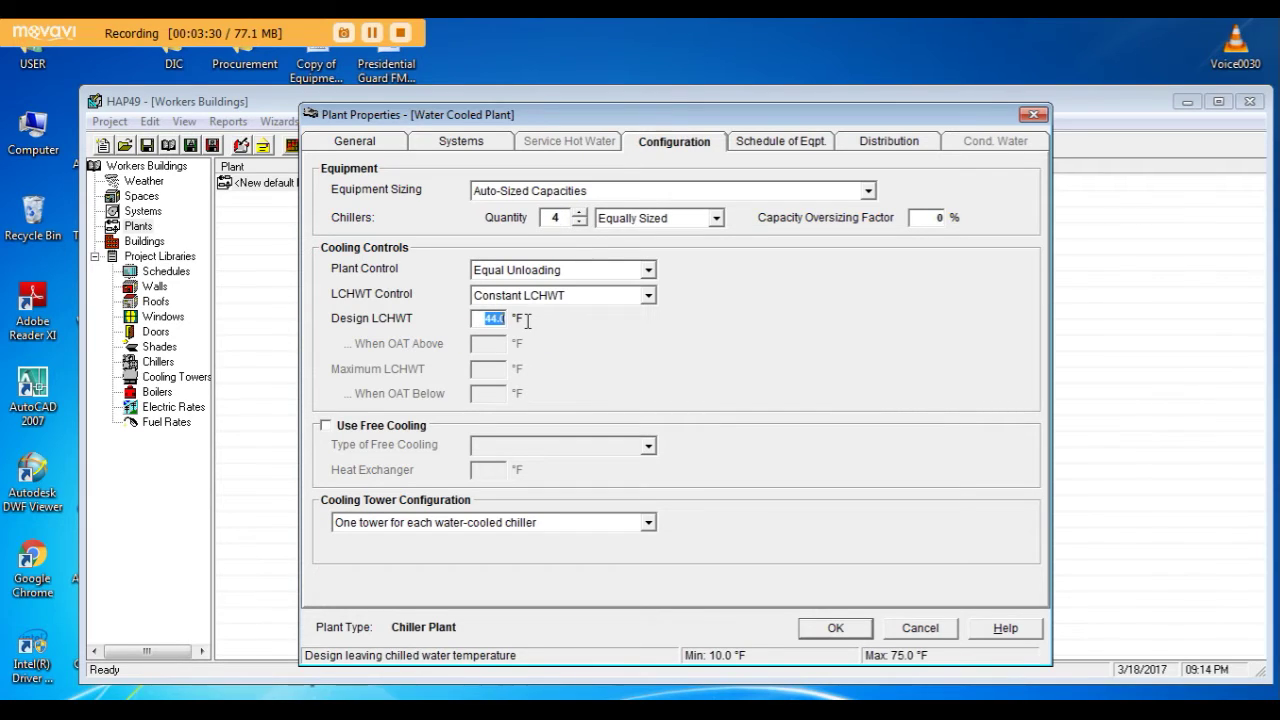
type("40")
left_click(410, 532)
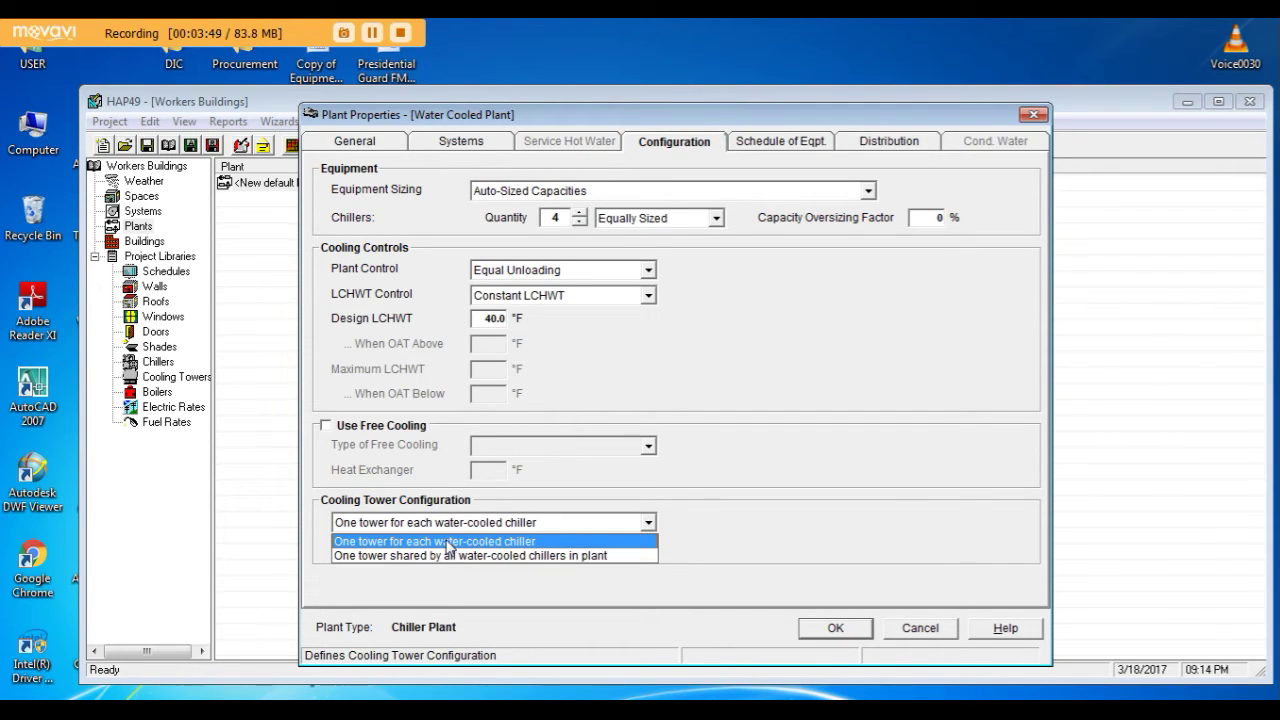
left_click(449, 543)
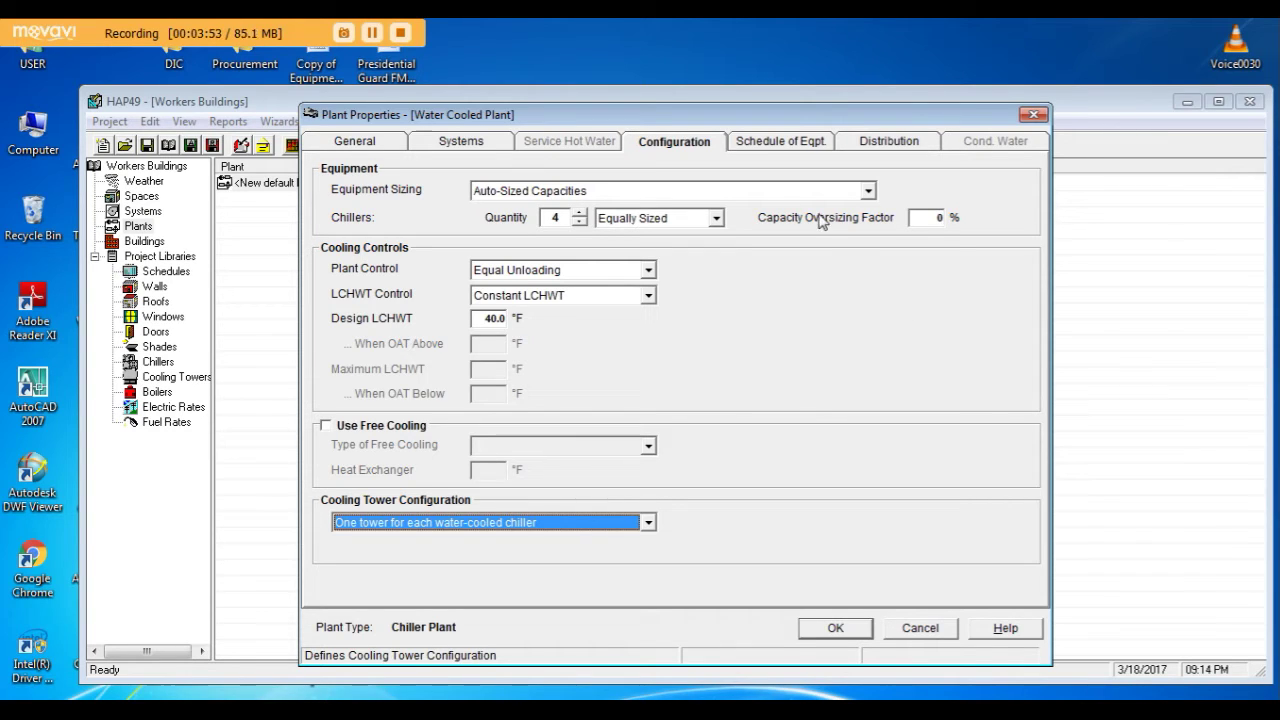
left_click(788, 148)
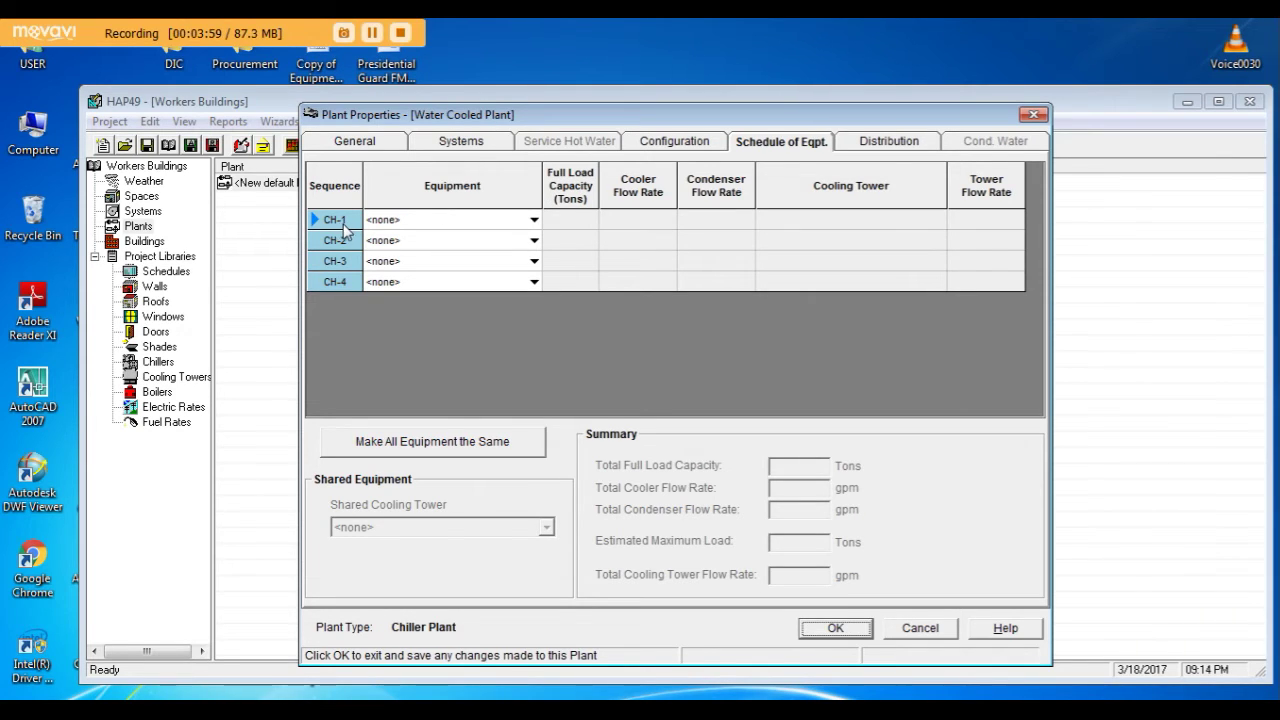
Step: Create a new chiller for CH-1 named 'WCCH worker's buildinngs' with W/C Centrifugal equipment type
left_click(446, 223)
left_click(448, 224)
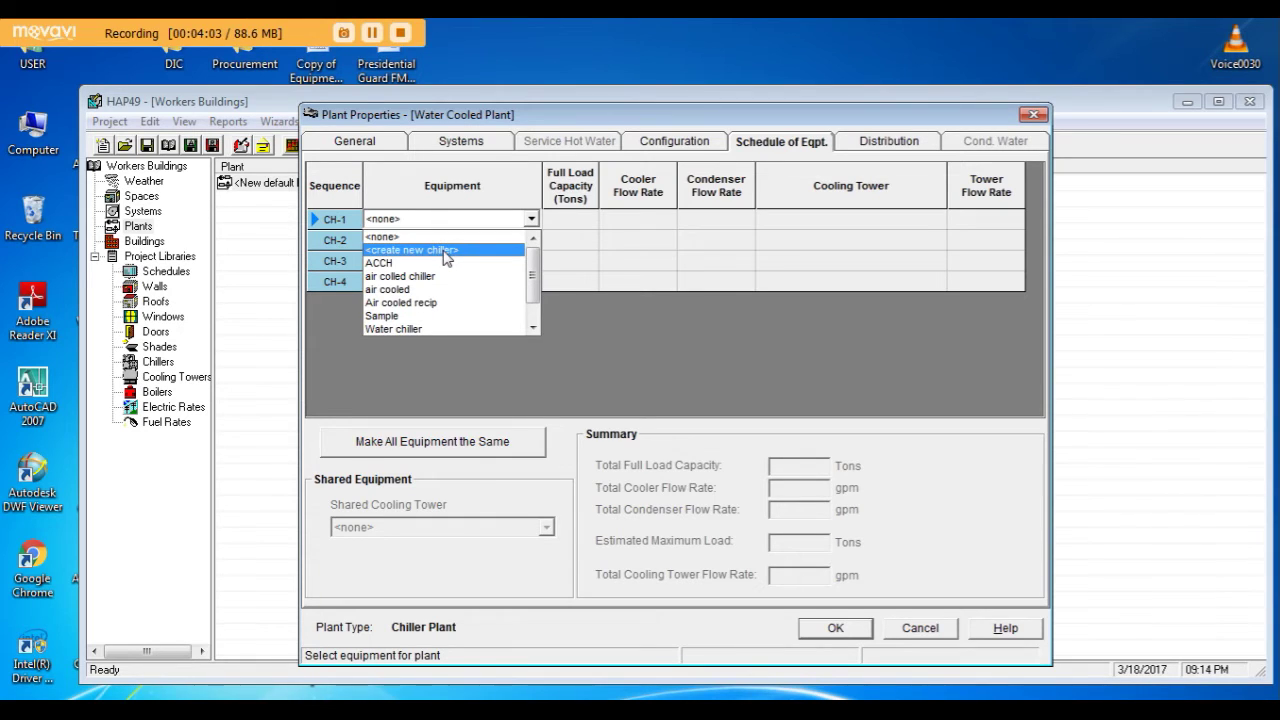
left_click(446, 256)
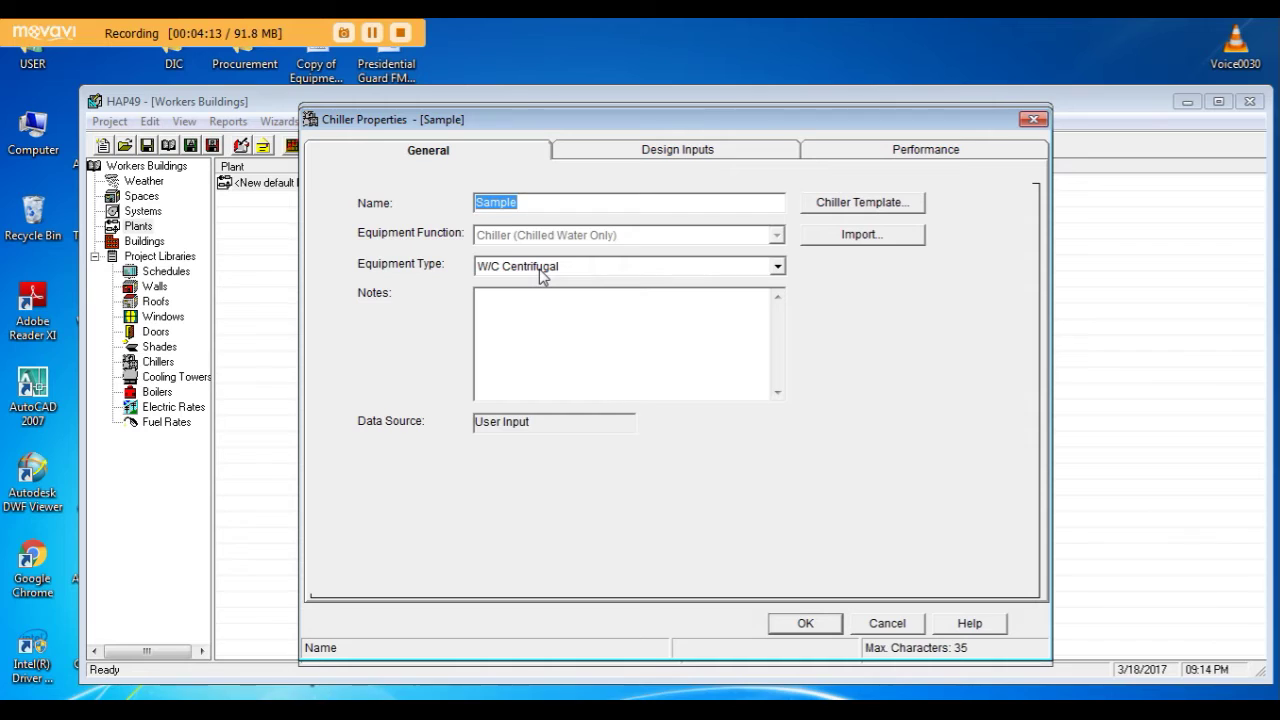
type("WC")
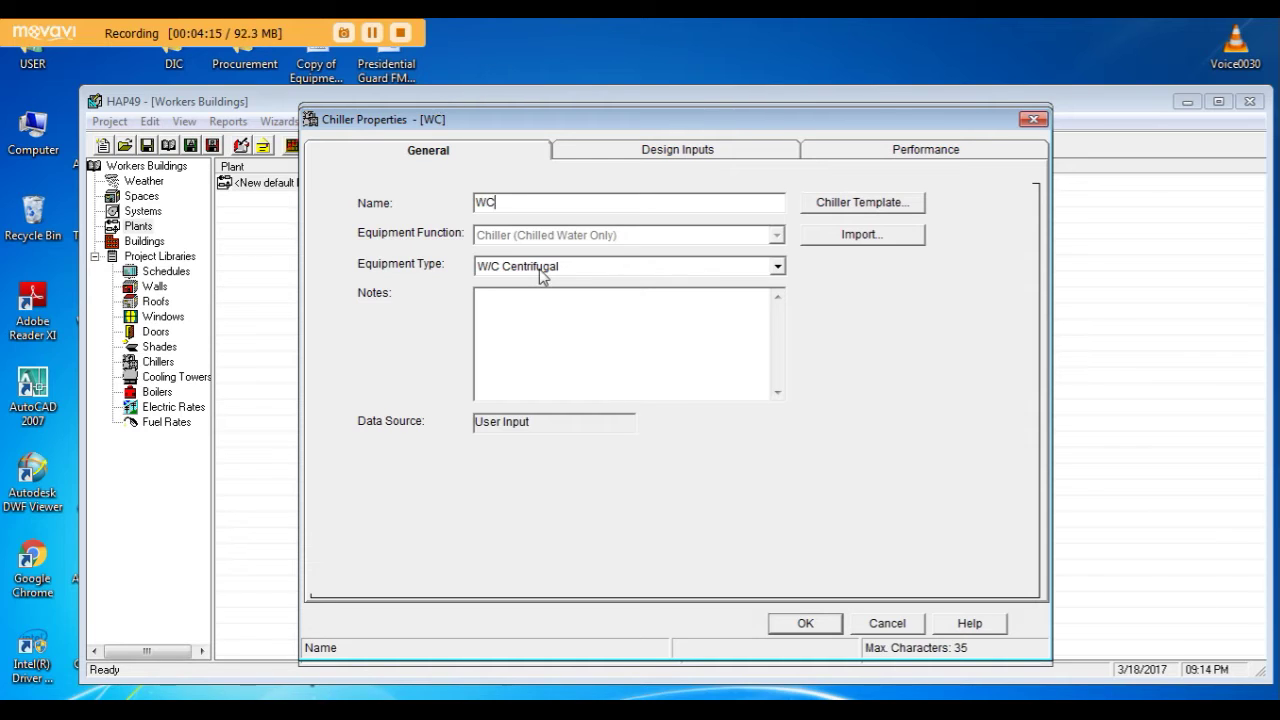
type("H wo")
key("BackSpace")
key("BackSpace")
type("wo")
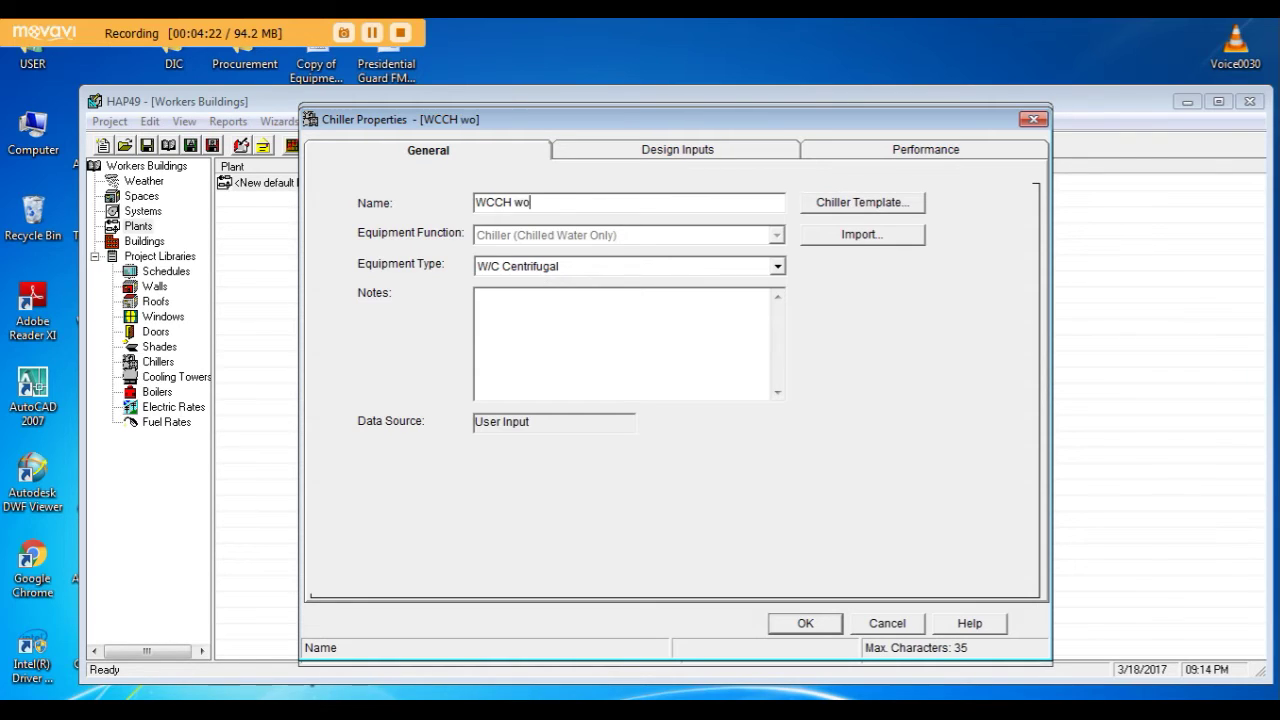
type("rker's buildin")
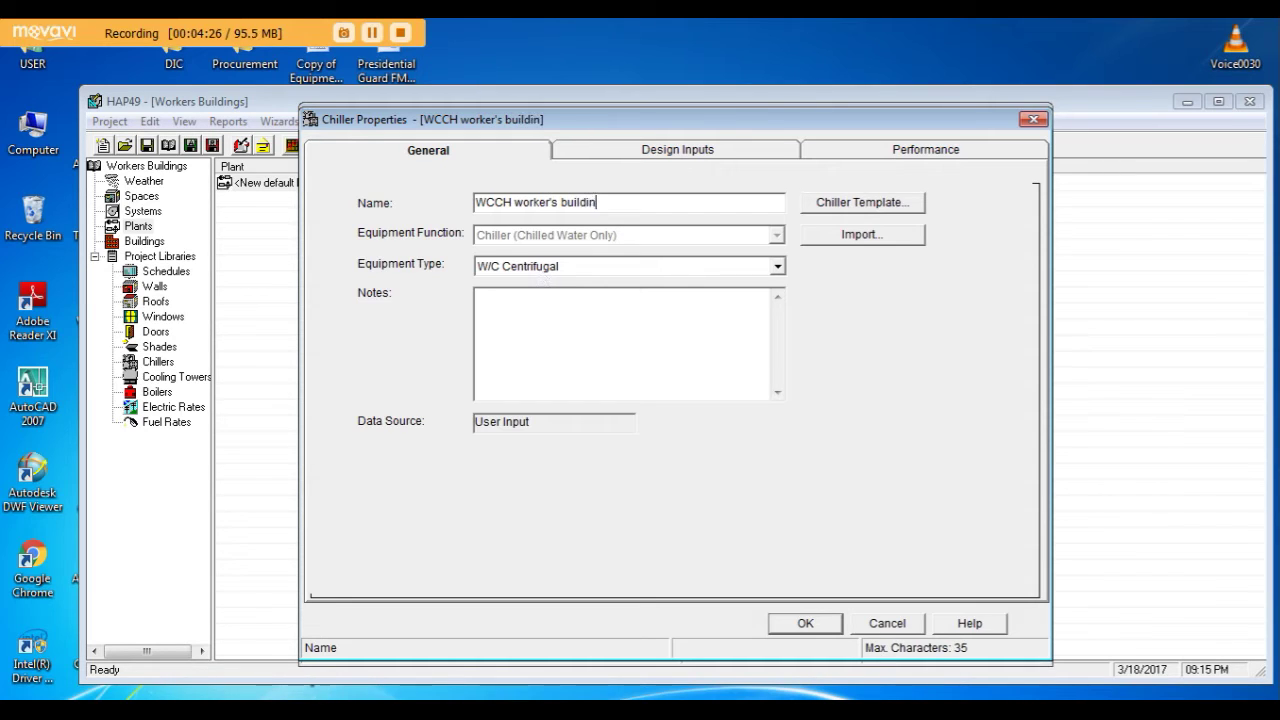
type("ngs")
left_click(733, 267)
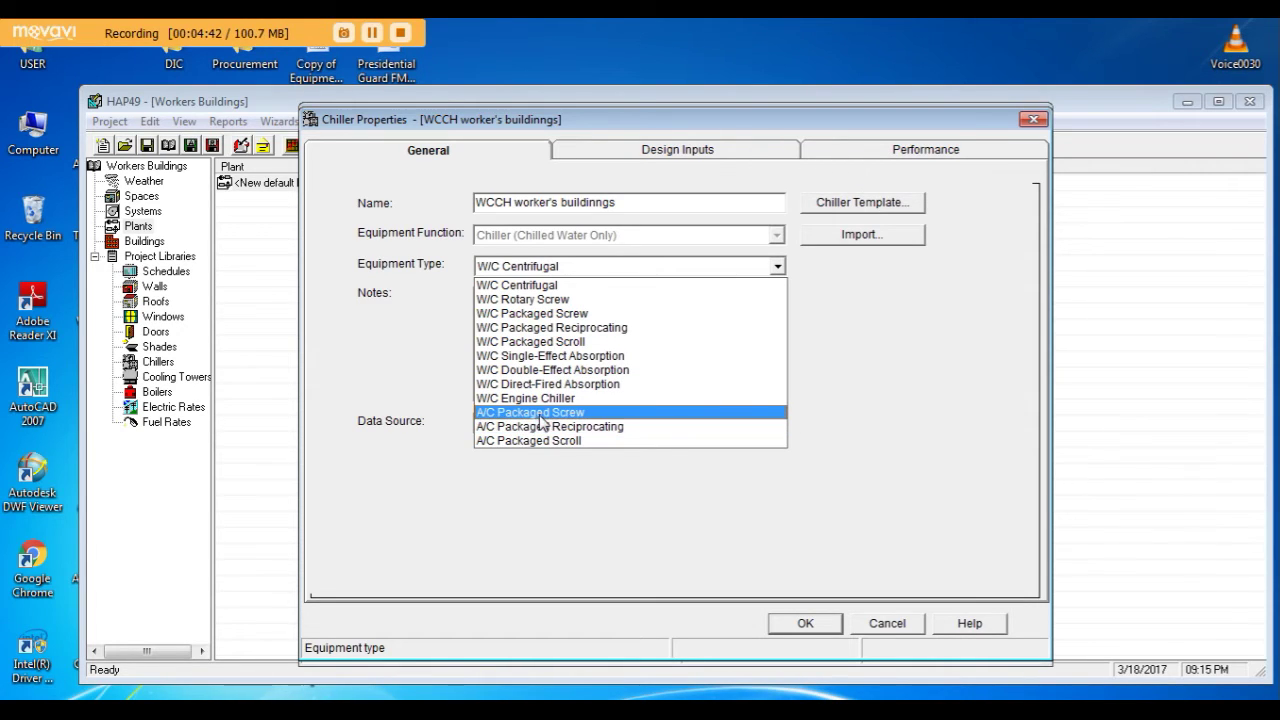
left_click(546, 291)
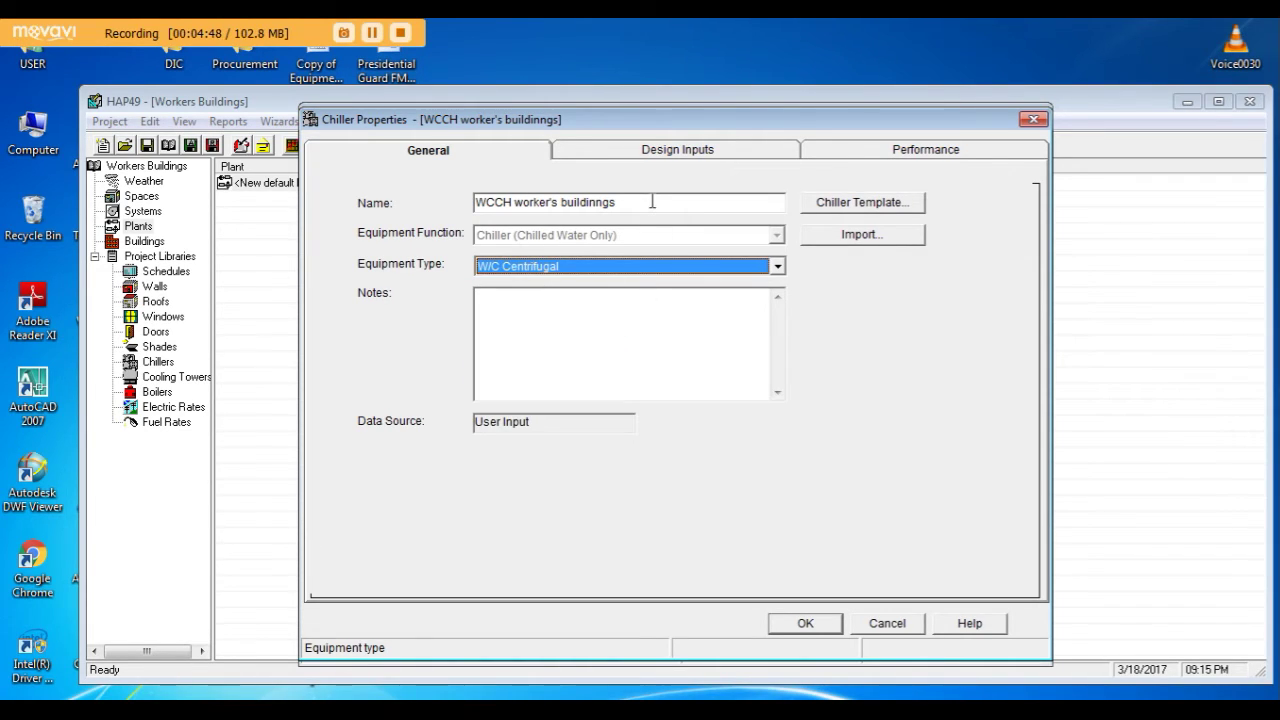
Step: Enter 40 °F as the chiller's Full Load LCHWT, leaving Full Load ECWT at 85.0 °F
left_click(651, 155)
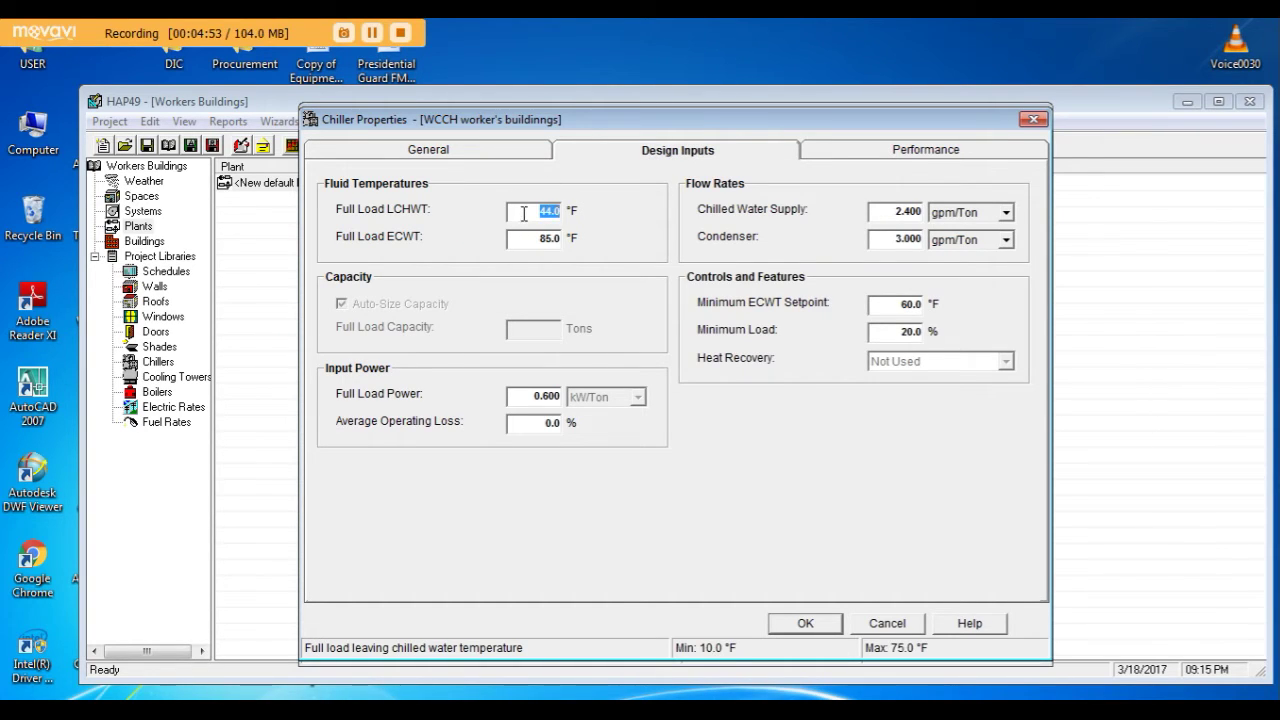
left_click_drag(510, 210, 570, 215)
type("40")
key("Tab")
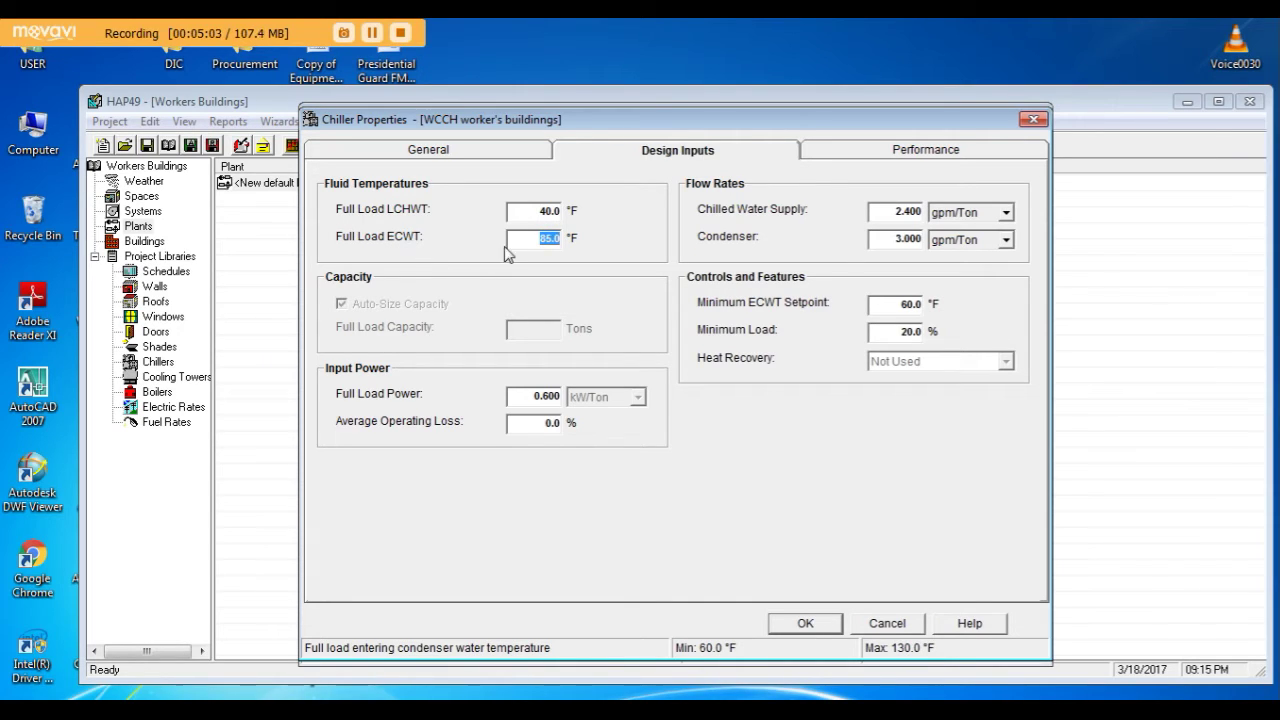
left_click(539, 237)
Step: Set chilled water supply flow to 1.5 gpm/Ton, review the Performance table, and save the chiller
double_click(887, 211)
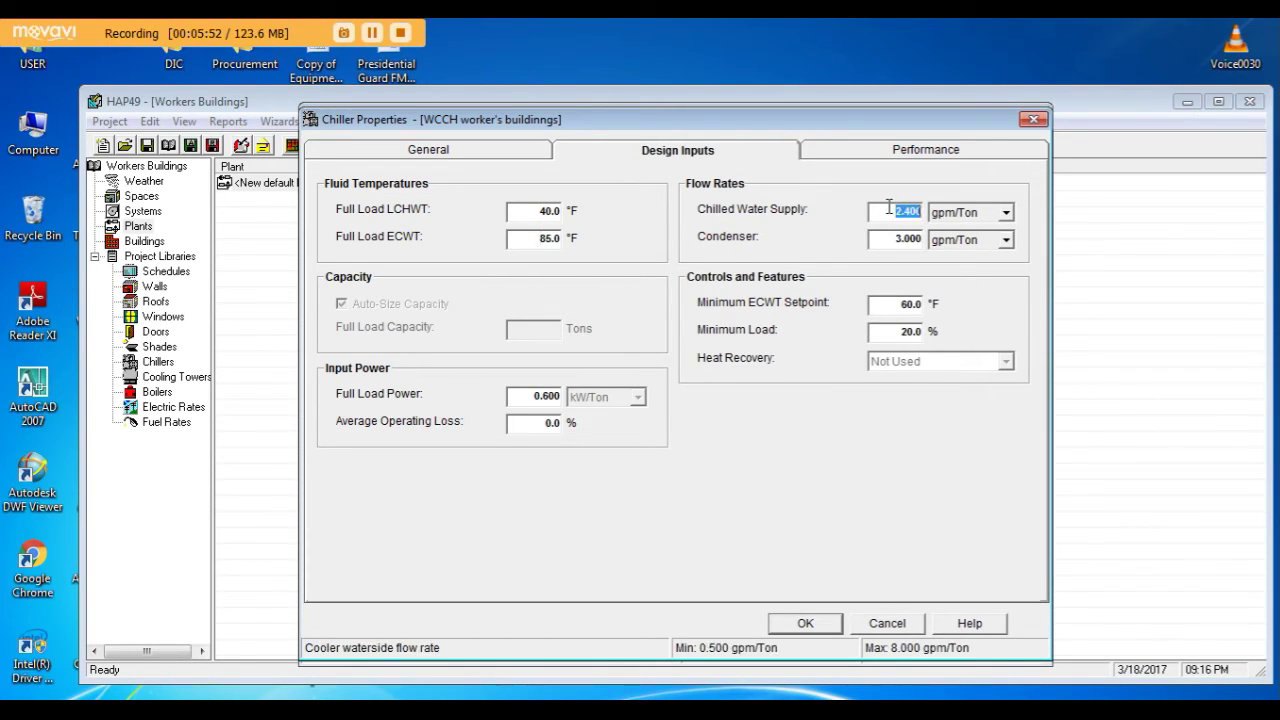
type("1.5")
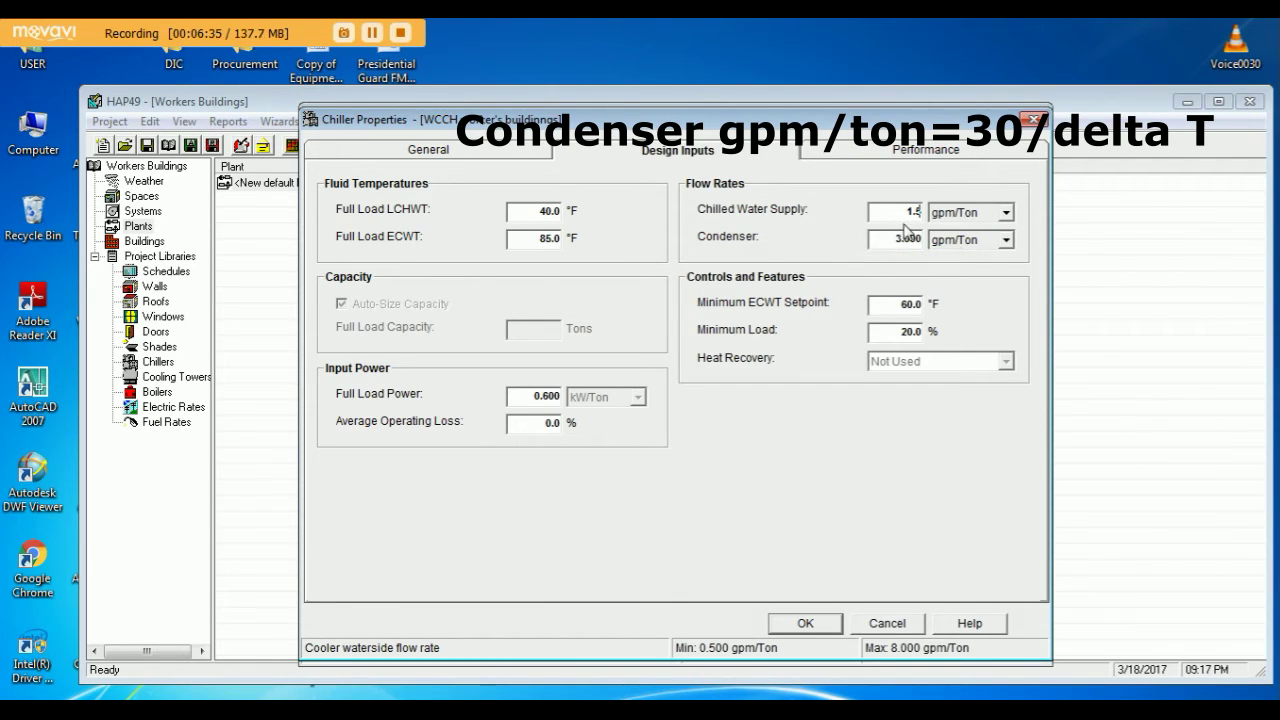
left_click(893, 240)
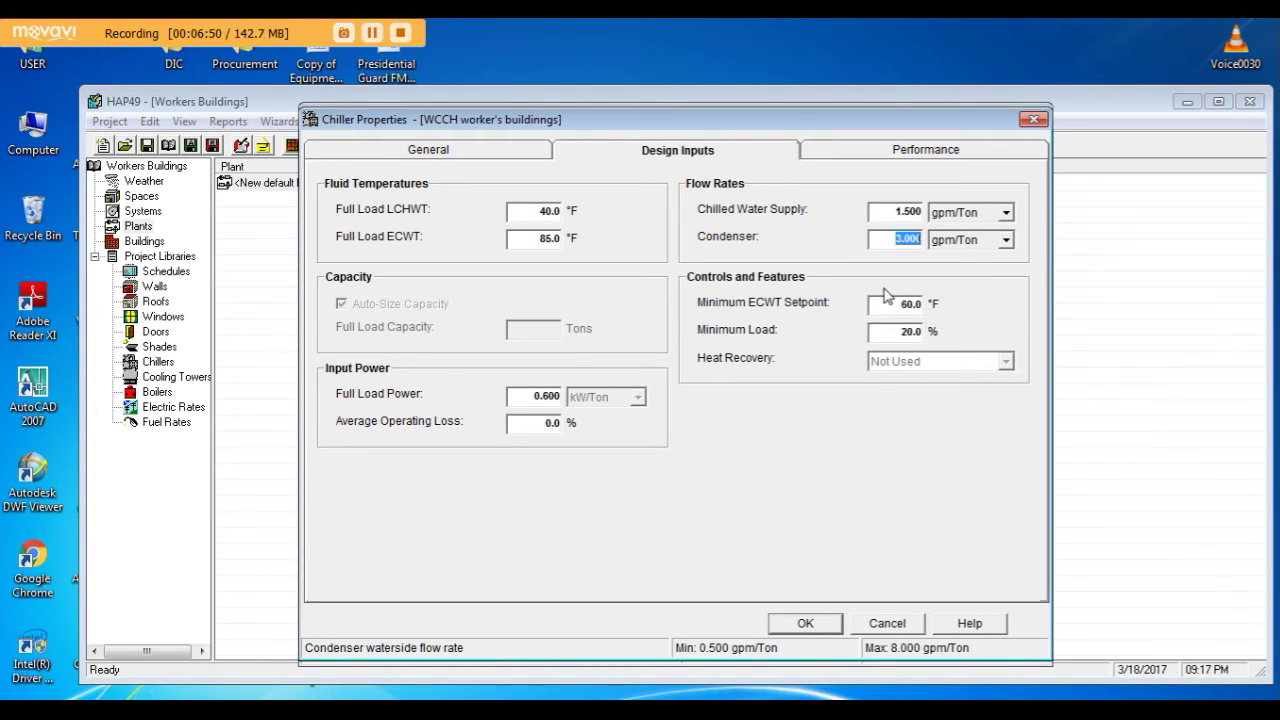
left_click(895, 155)
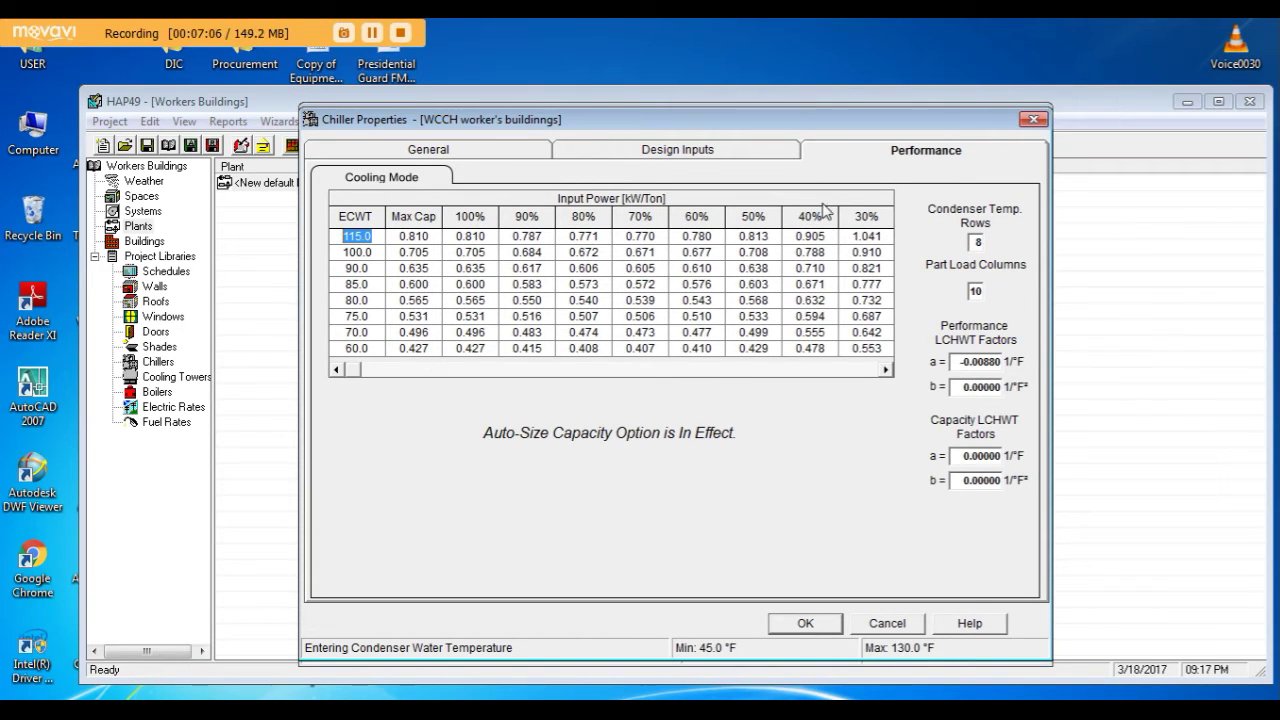
left_click(795, 630)
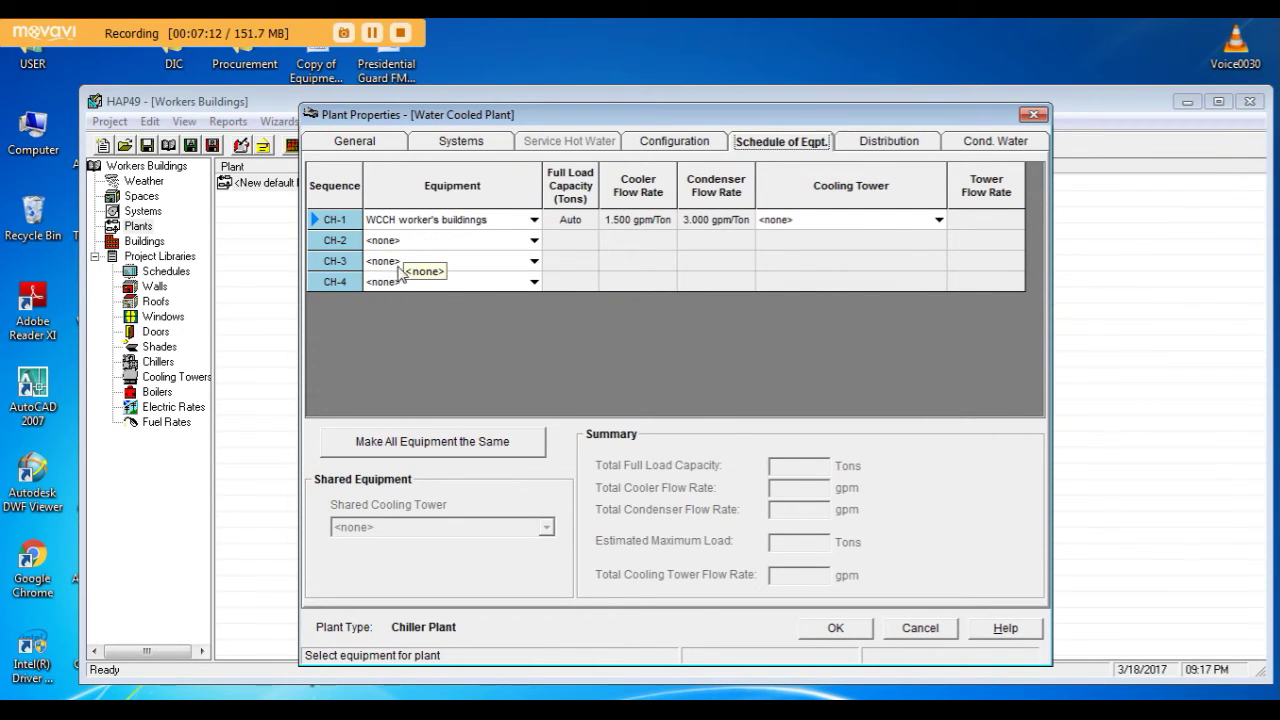
Step: Assign the WCCH chiller to CH-1 through CH-4 and begin a new cooling tower for CH-1
left_click(398, 220)
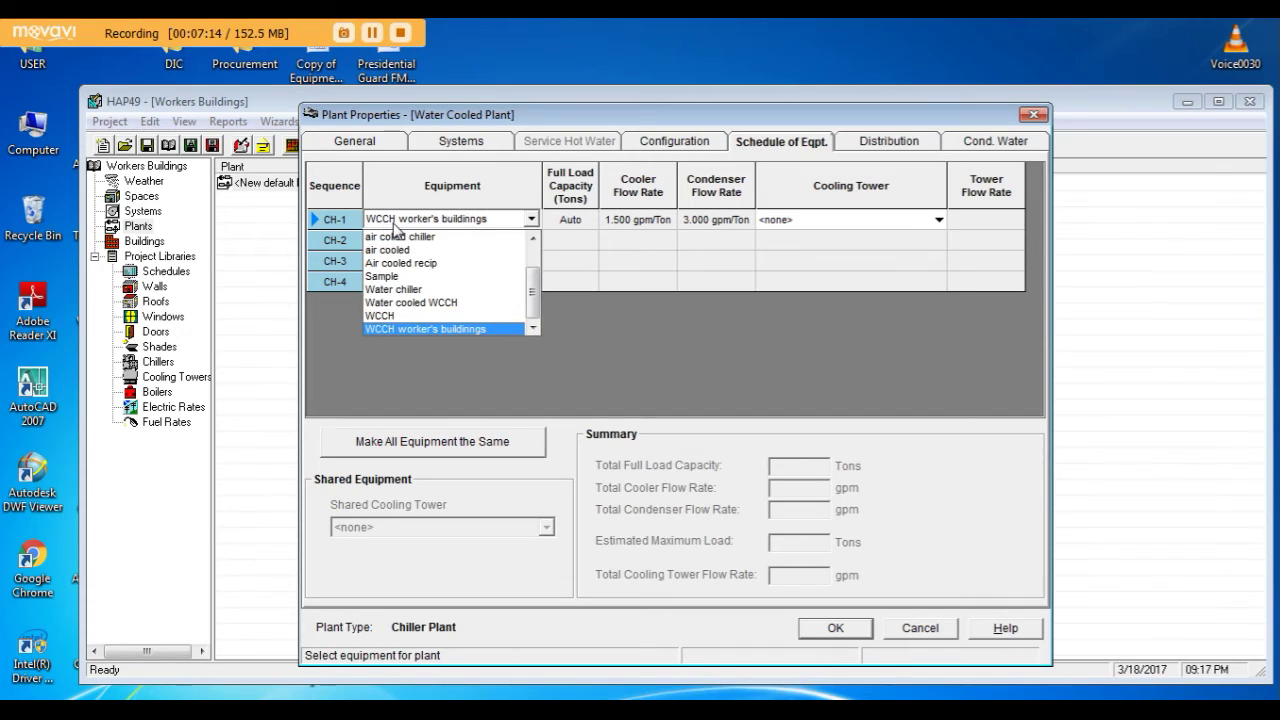
left_click(395, 222)
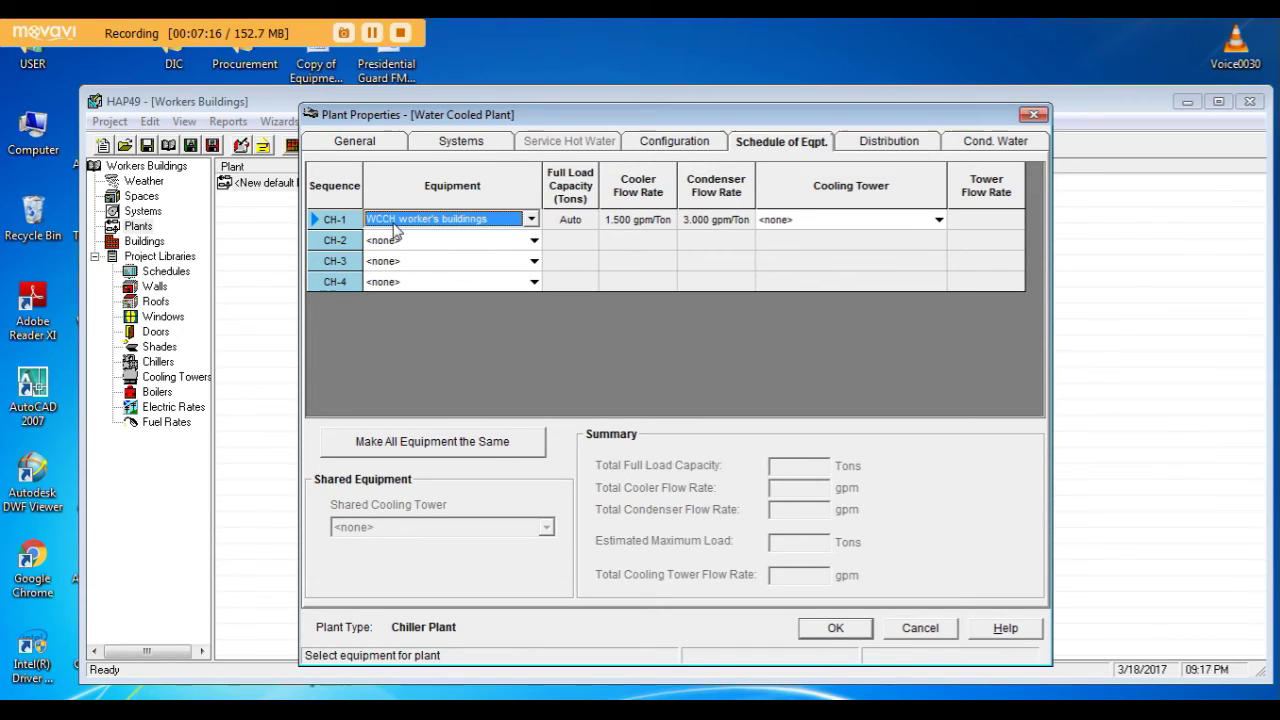
left_click(432, 450)
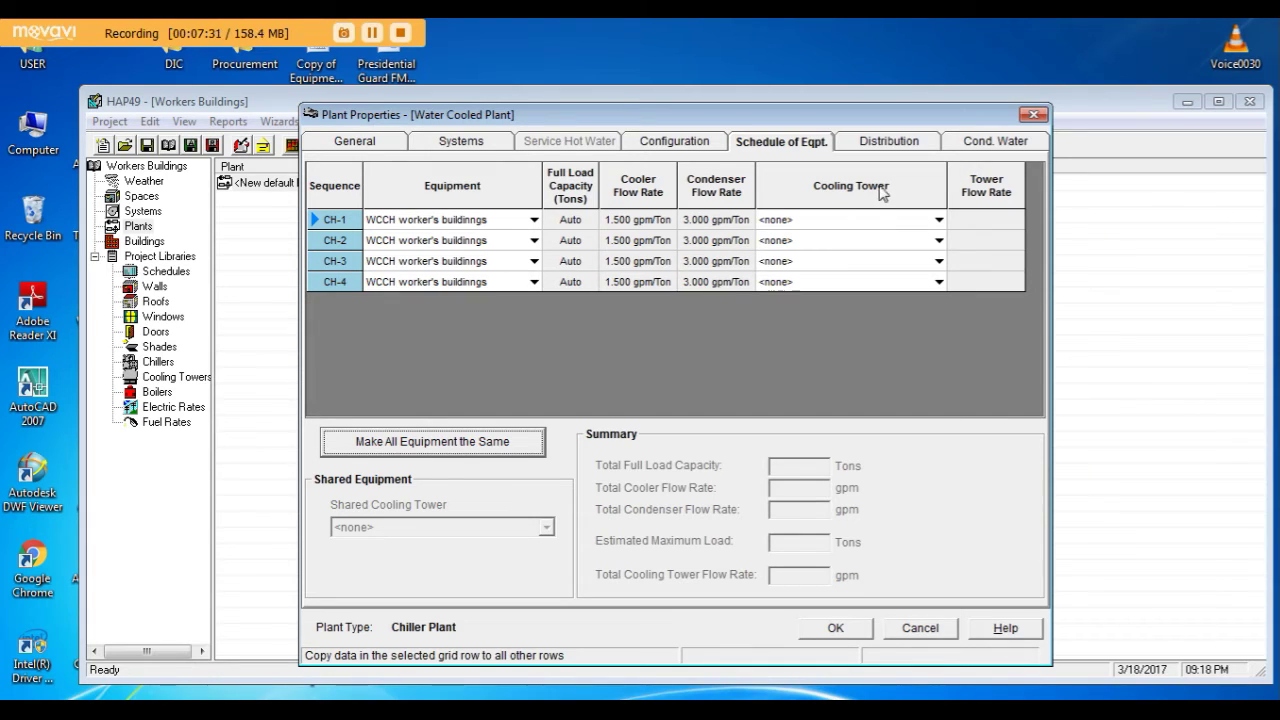
left_click(913, 222)
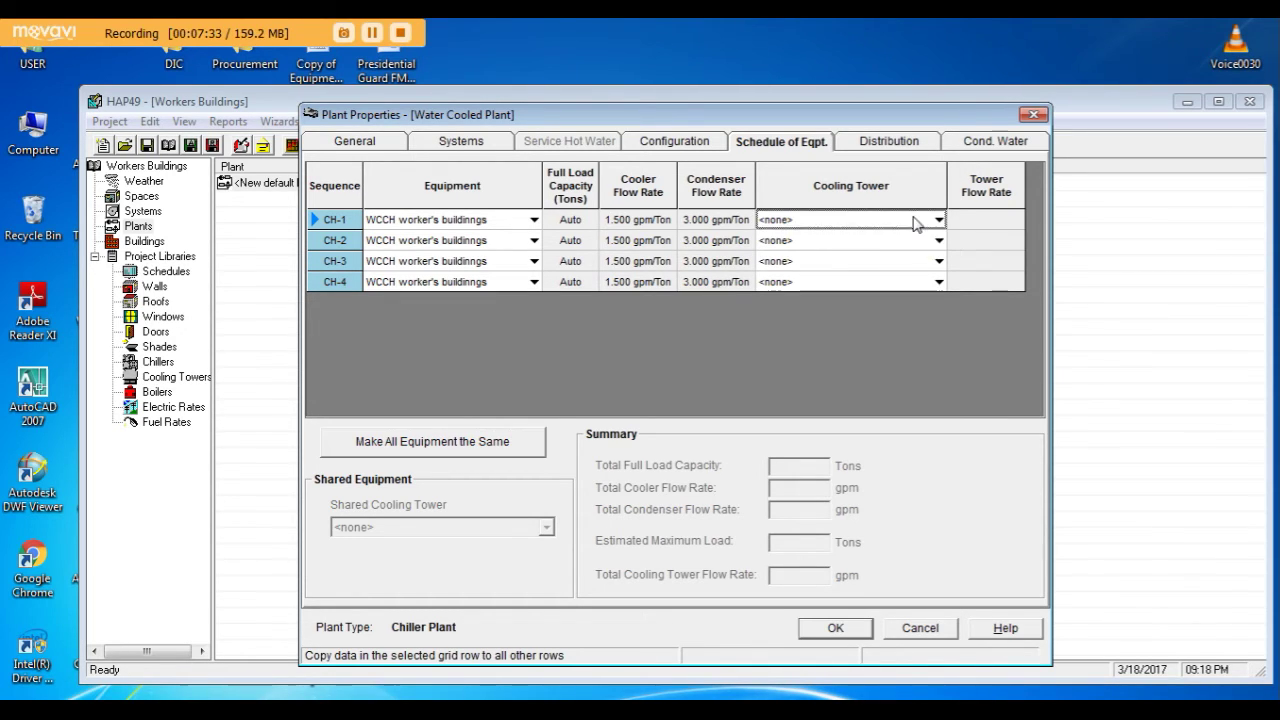
left_click(914, 221)
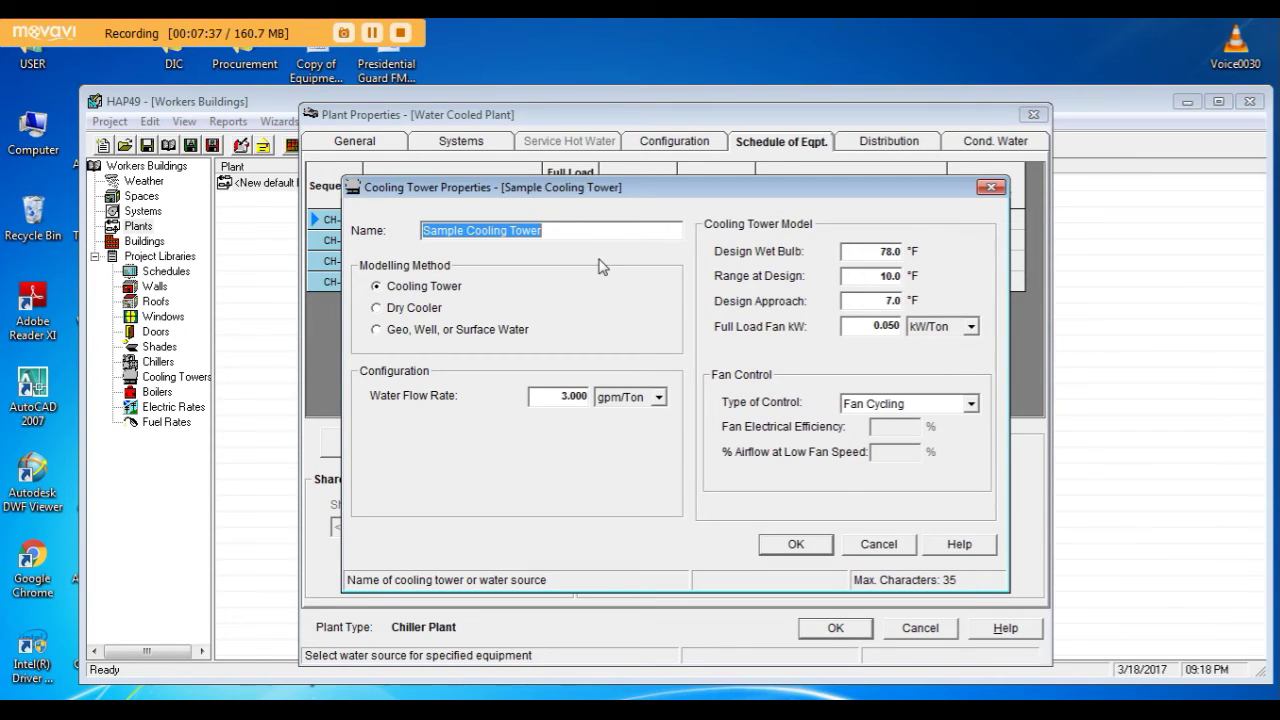
Step: Name the cooling tower 'CT Worker's building', check 78.0 °F wet bulb and 10.0 °F range, and save it
type("CT")
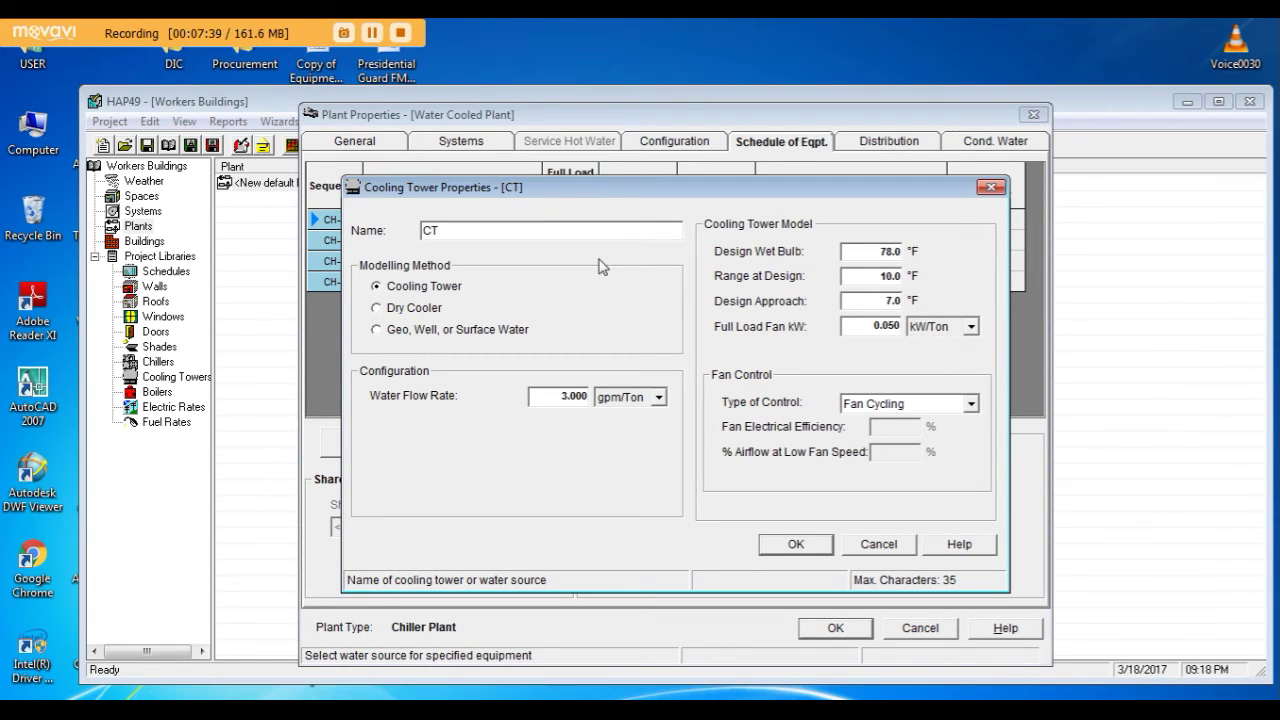
type(" Worker's building")
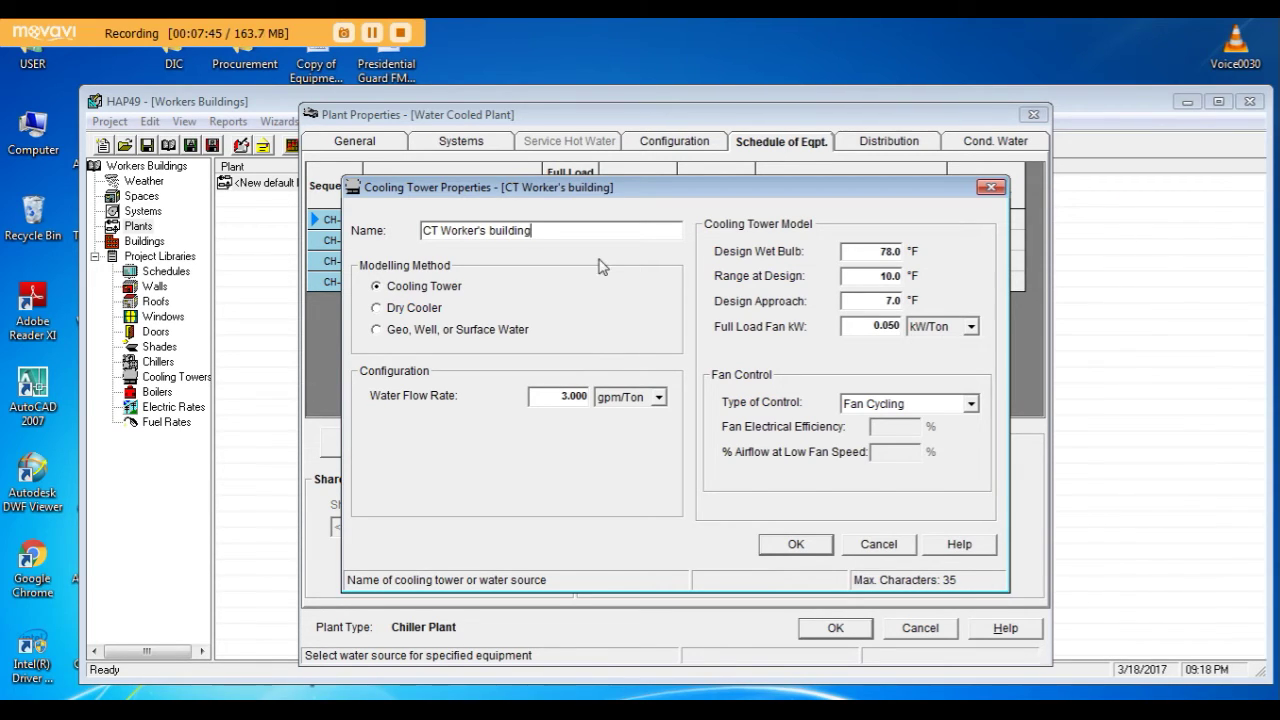
left_click(560, 403)
mouse_move(556, 401)
left_click(868, 251)
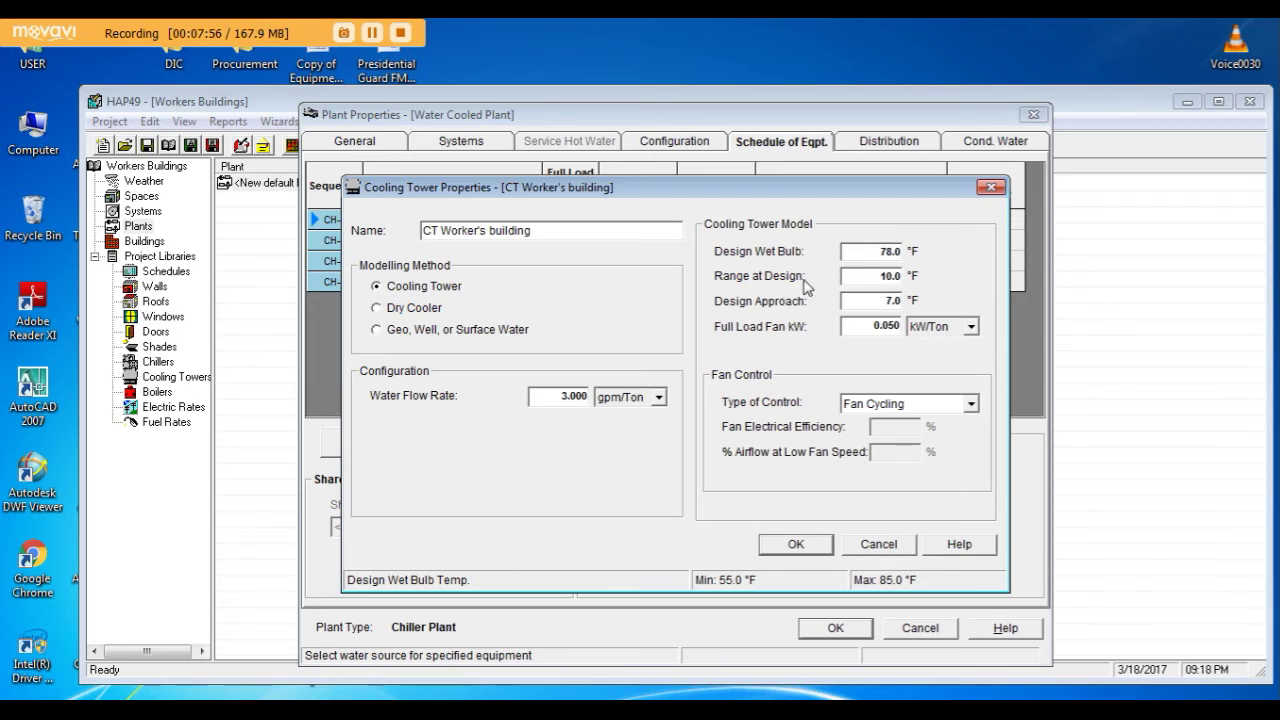
left_click(863, 279)
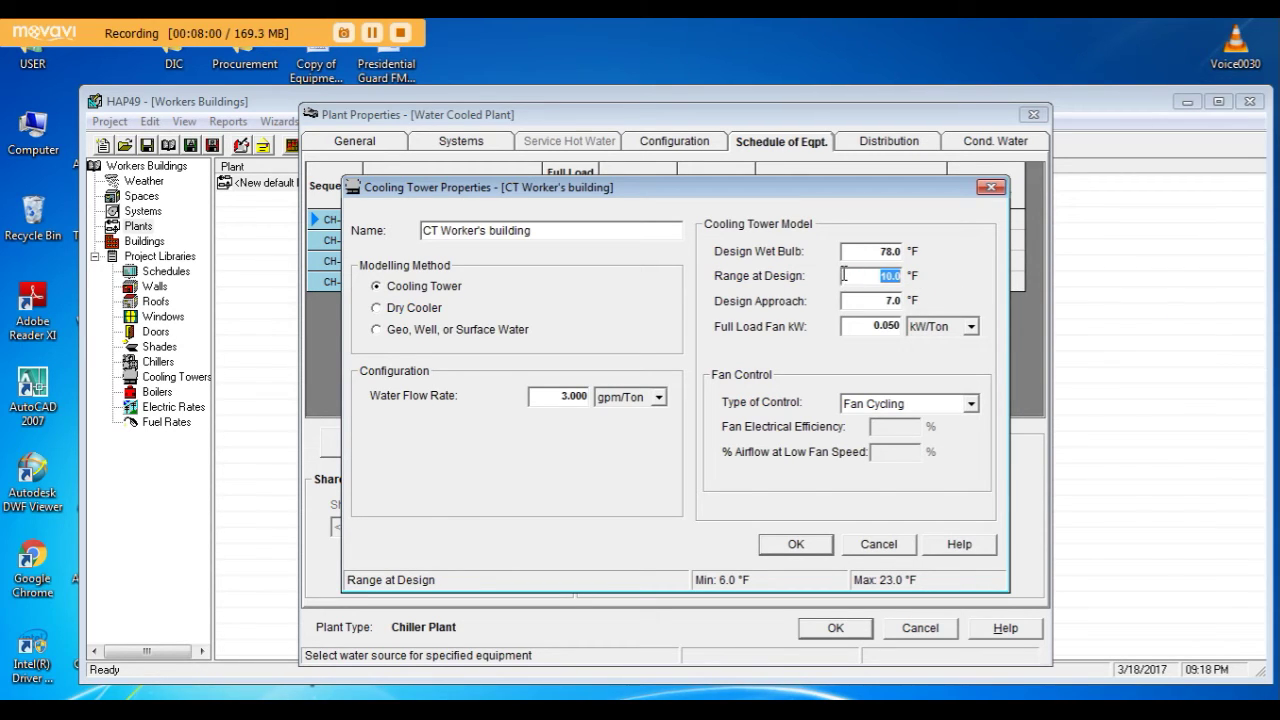
mouse_move(843, 275)
left_click(797, 545)
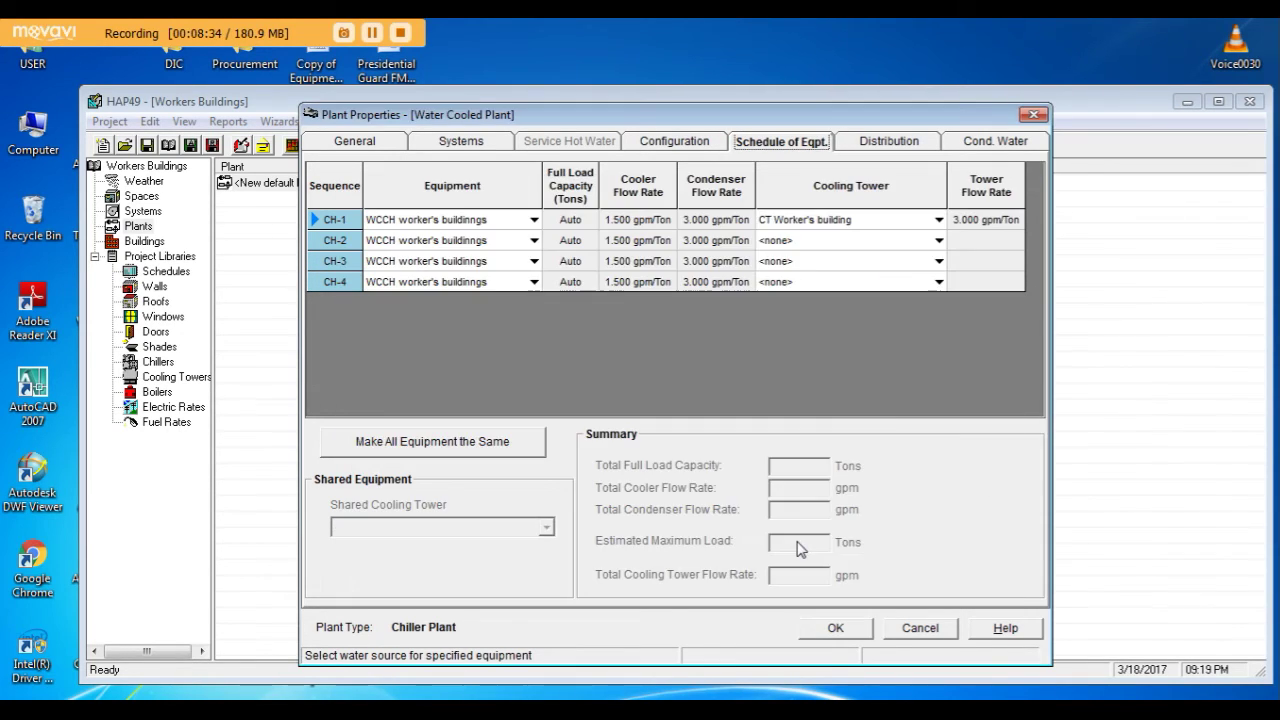
Step: Copy CH-1's cooling tower, CT Worker's building, to all four chillers
left_click(857, 229)
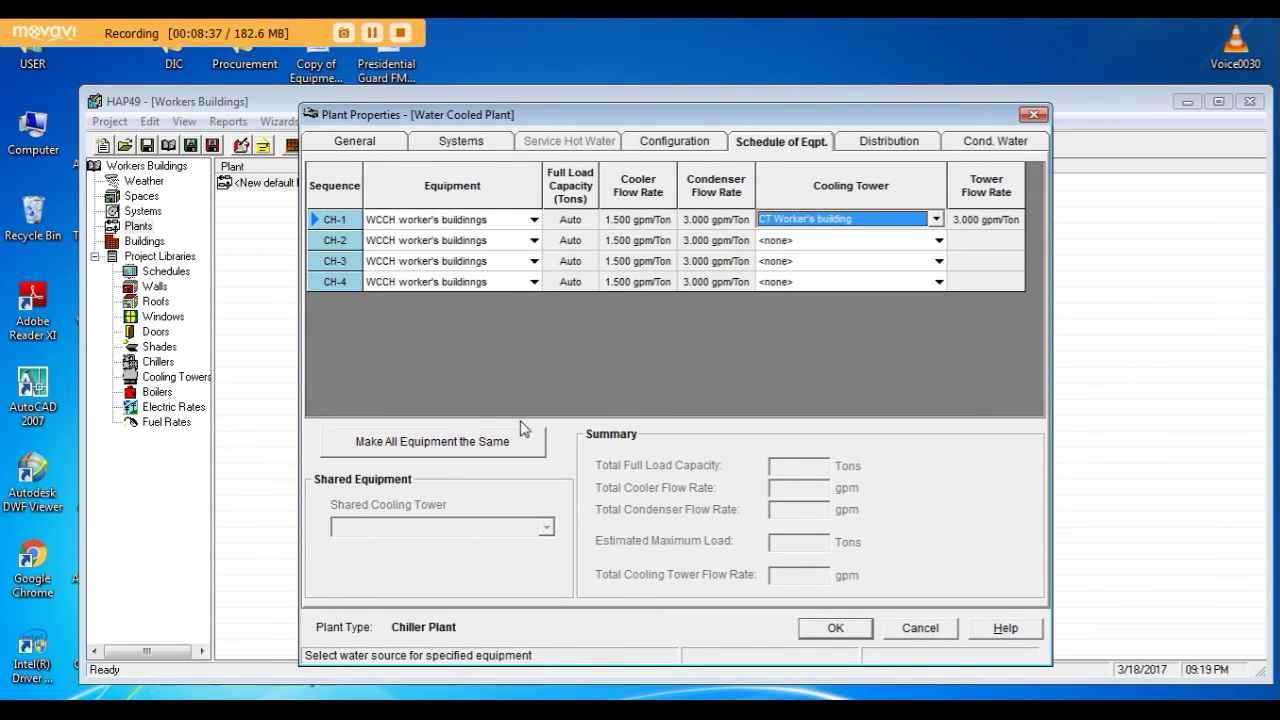
left_click(502, 445)
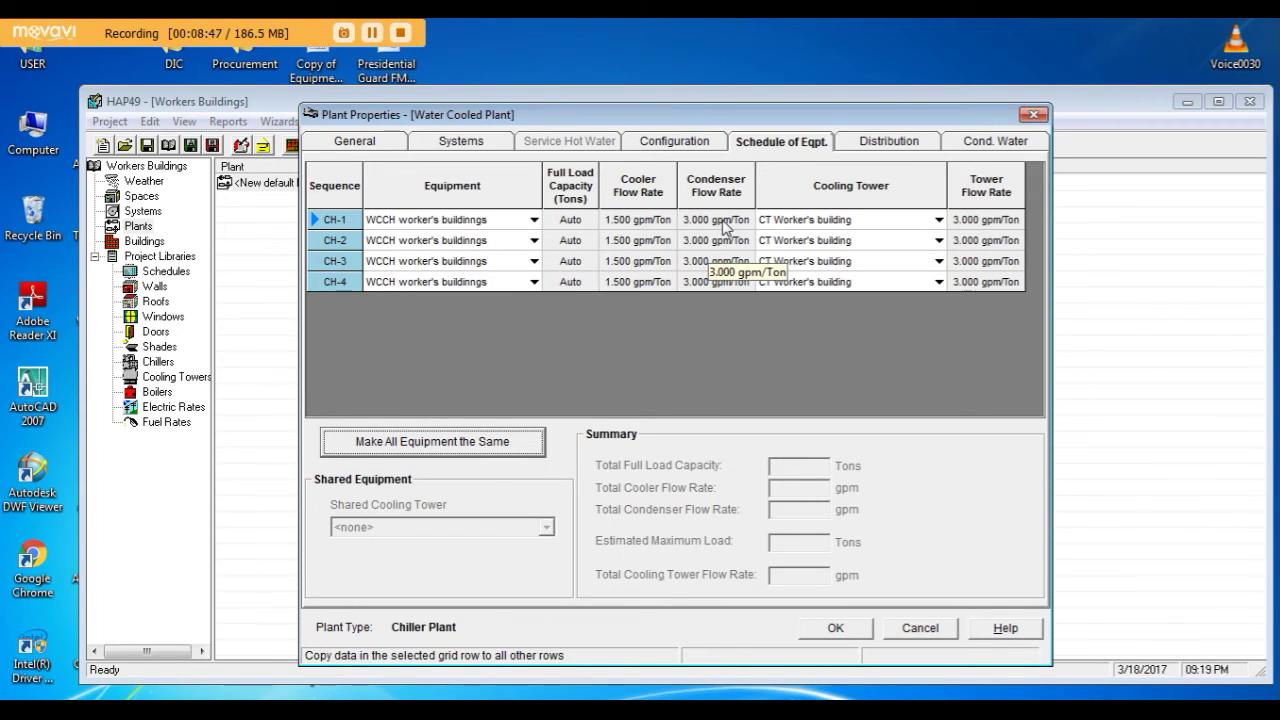
left_click(908, 143)
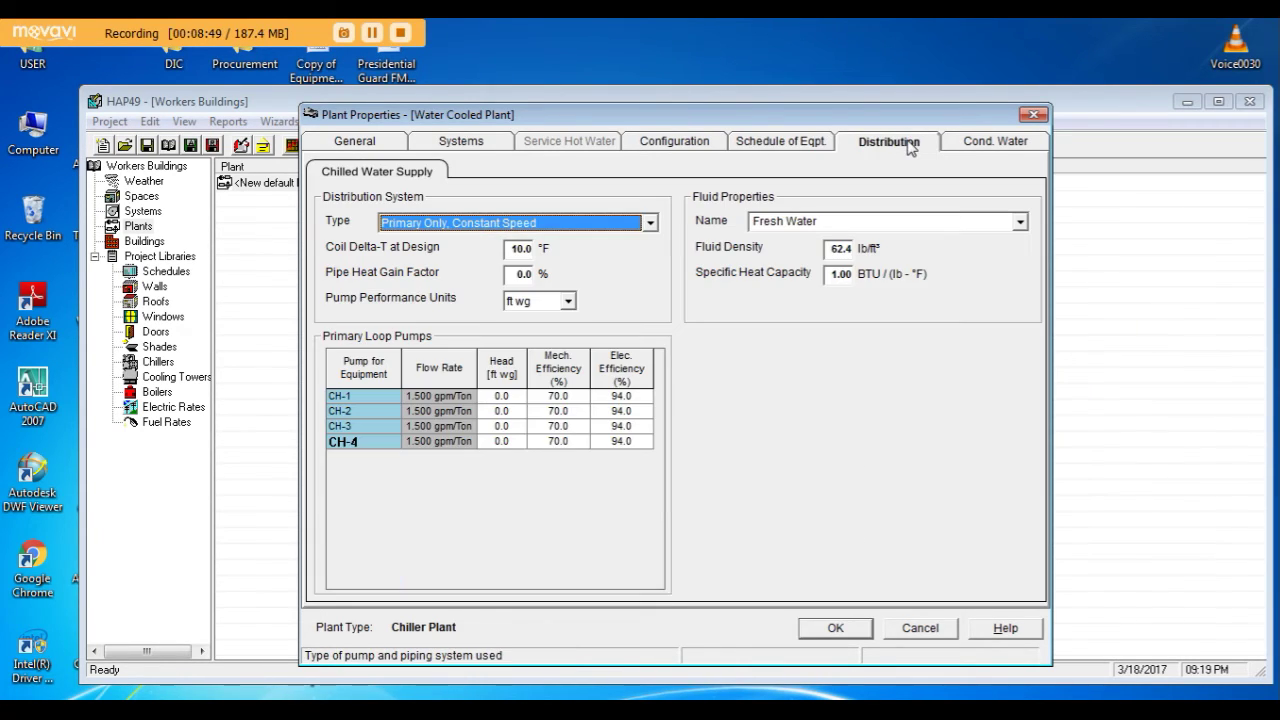
Step: Choose Primary/Secondary, Variable Speed Secondary distribution and enter a 16 °F design coil delta-T
left_click(552, 229)
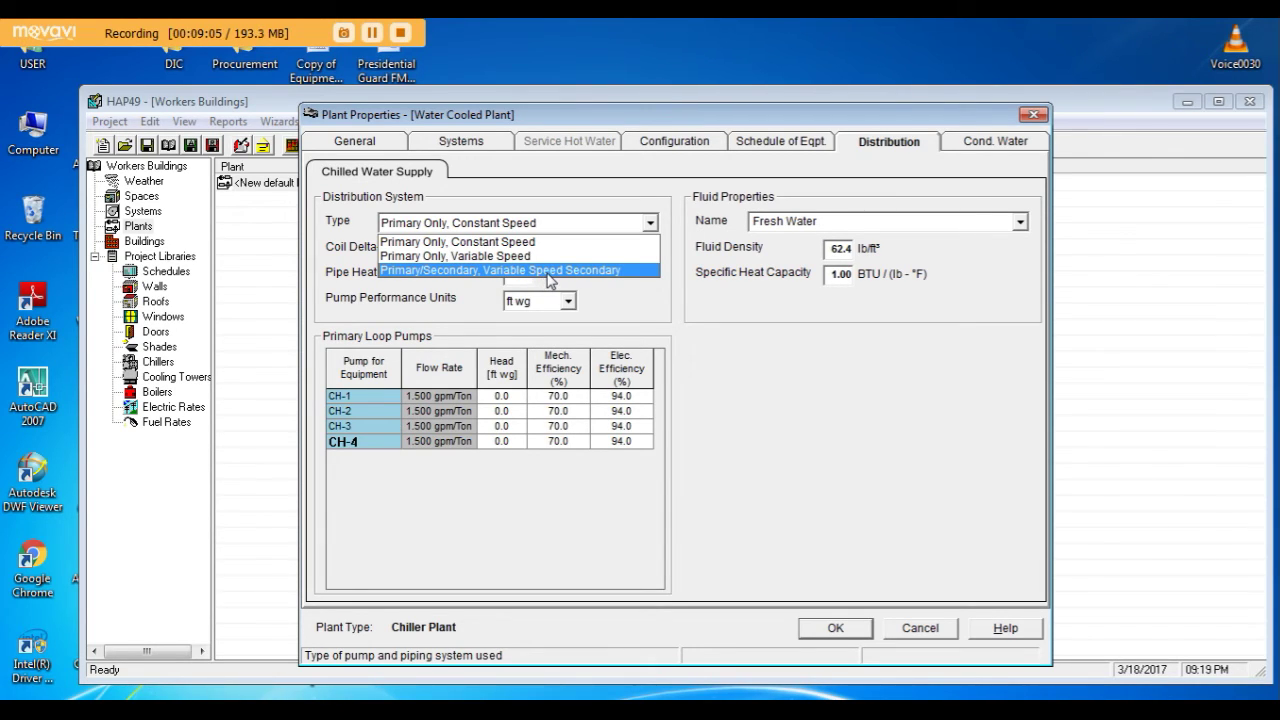
left_click(550, 271)
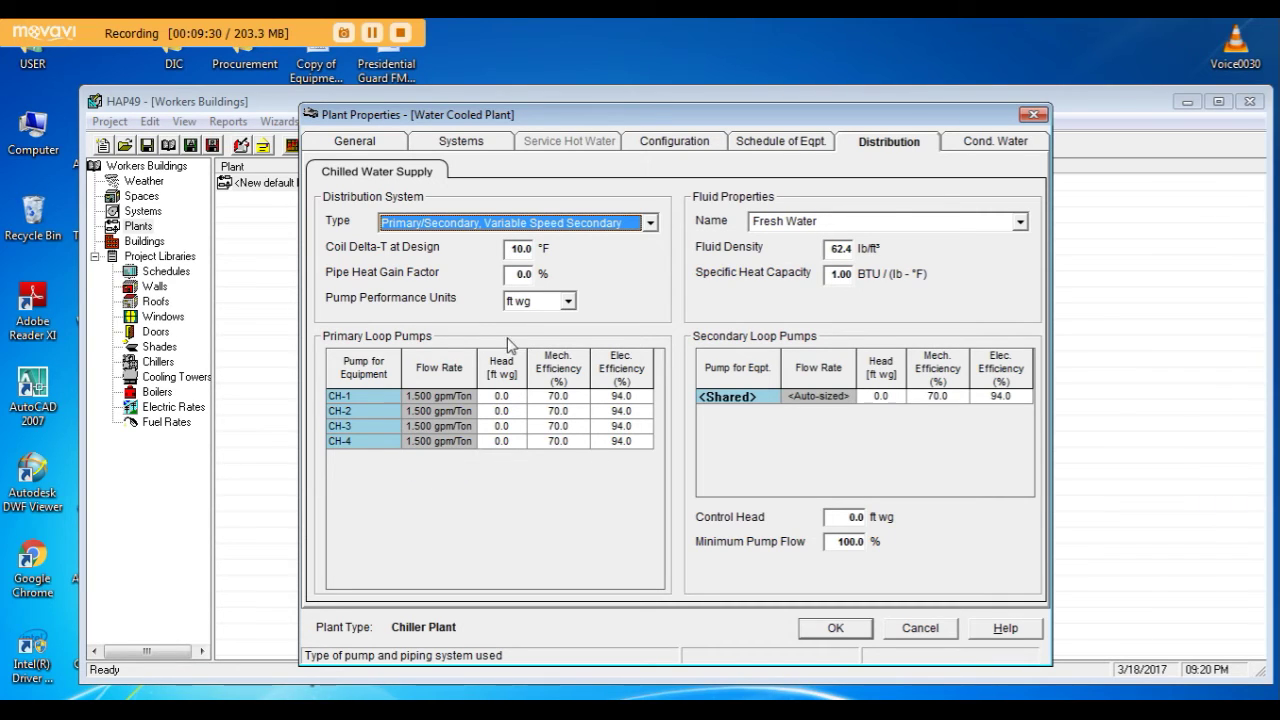
left_click(508, 251)
left_click_drag(508, 251, 563, 257)
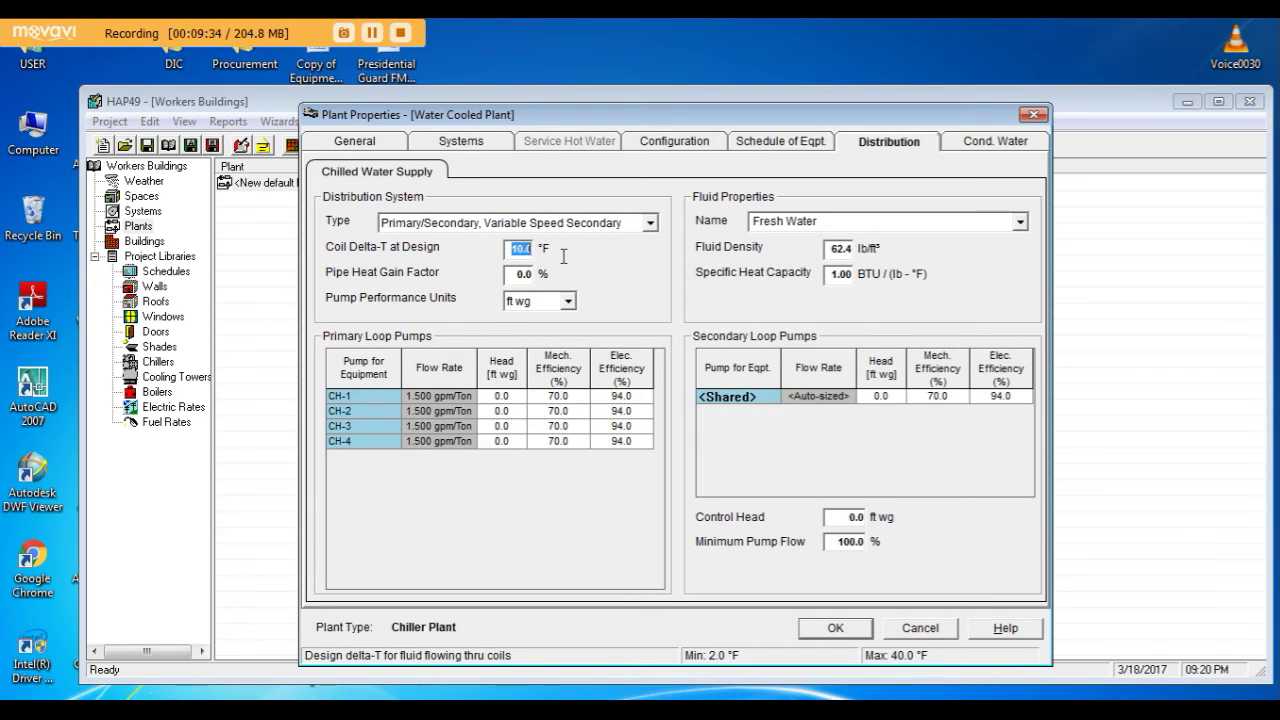
type("16")
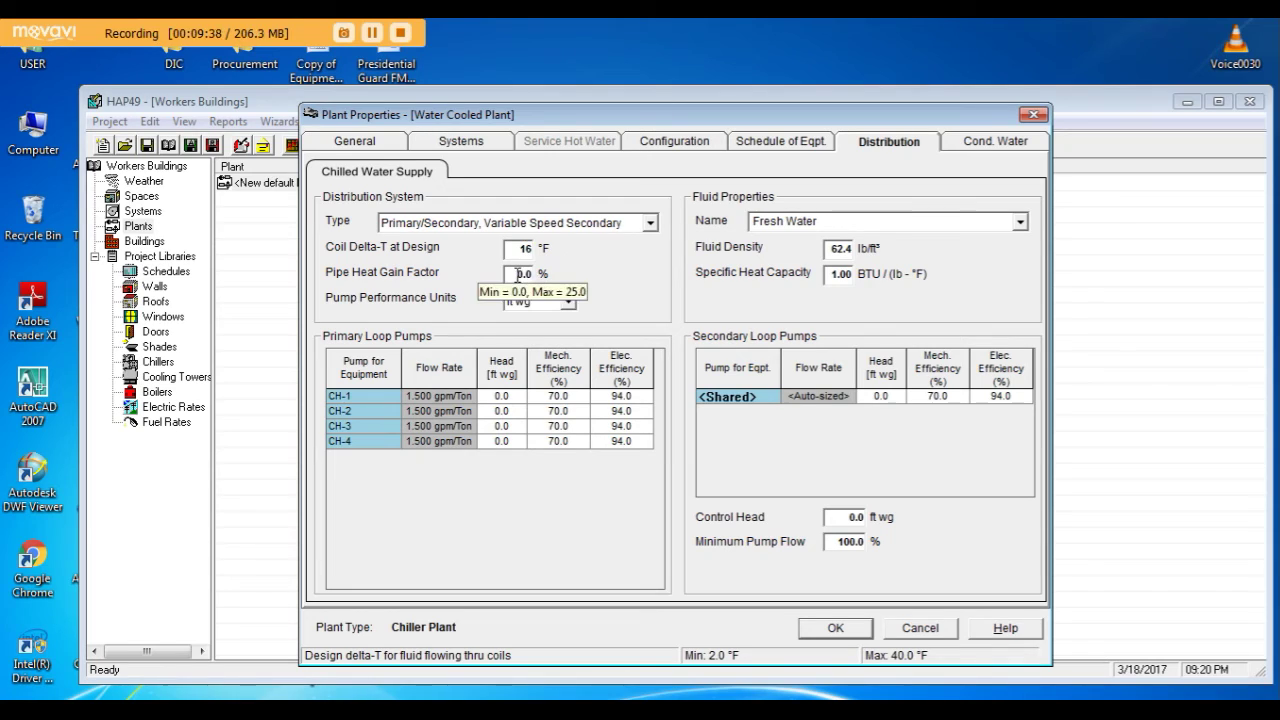
left_click(514, 274)
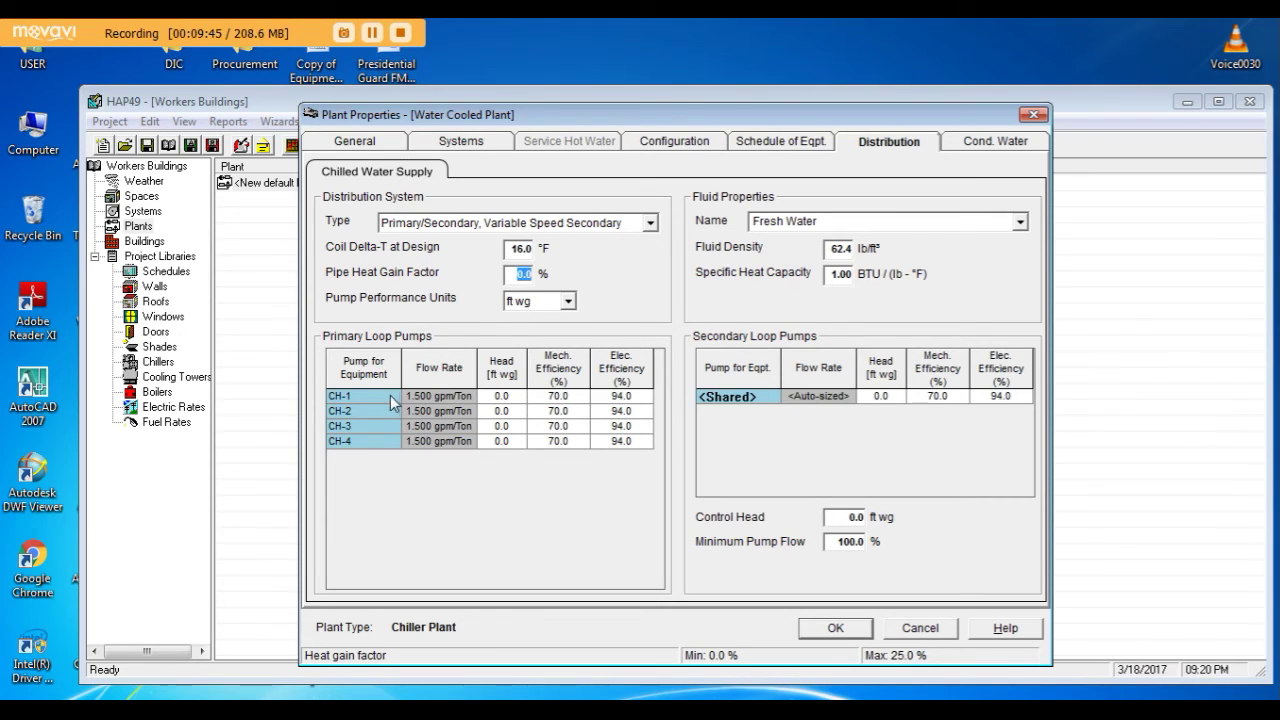
Step: Enter a 70 ft wg primary loop pump head for CH-1, CH-2, CH-3 and CH-4
left_click(510, 397)
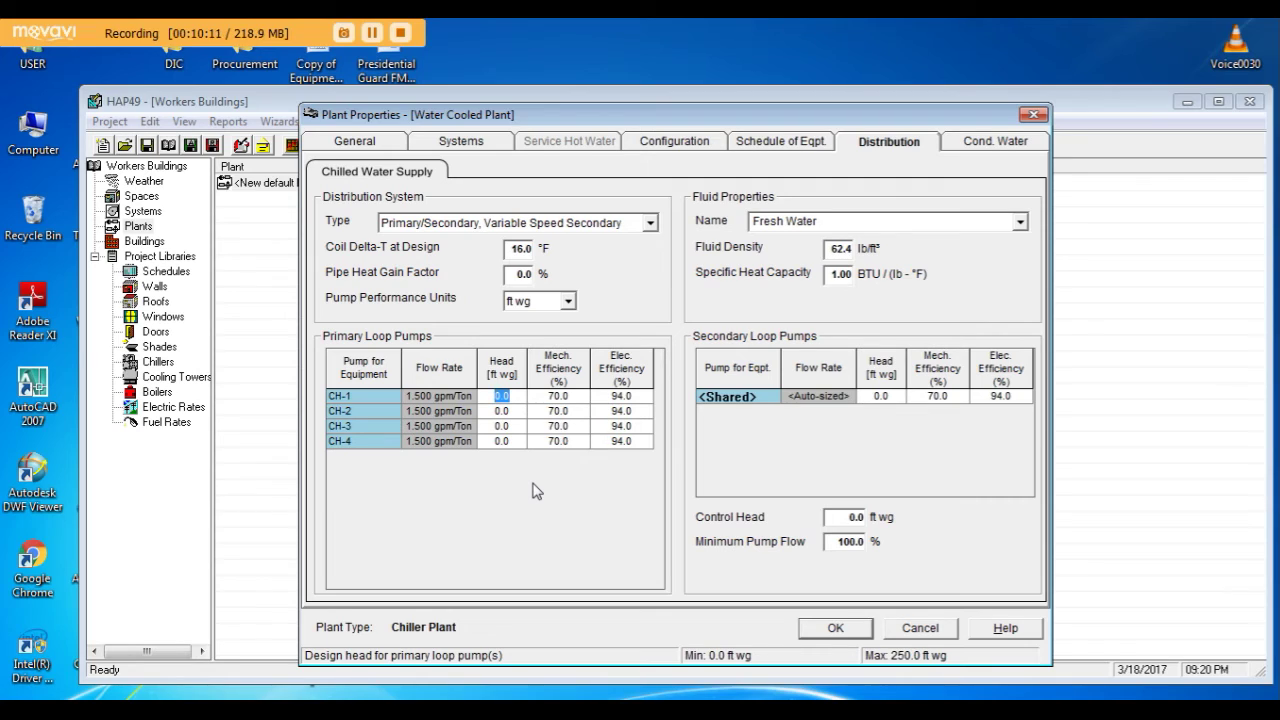
type("70")
key("Down")
type("70")
key("Down")
type("70")
key("Down")
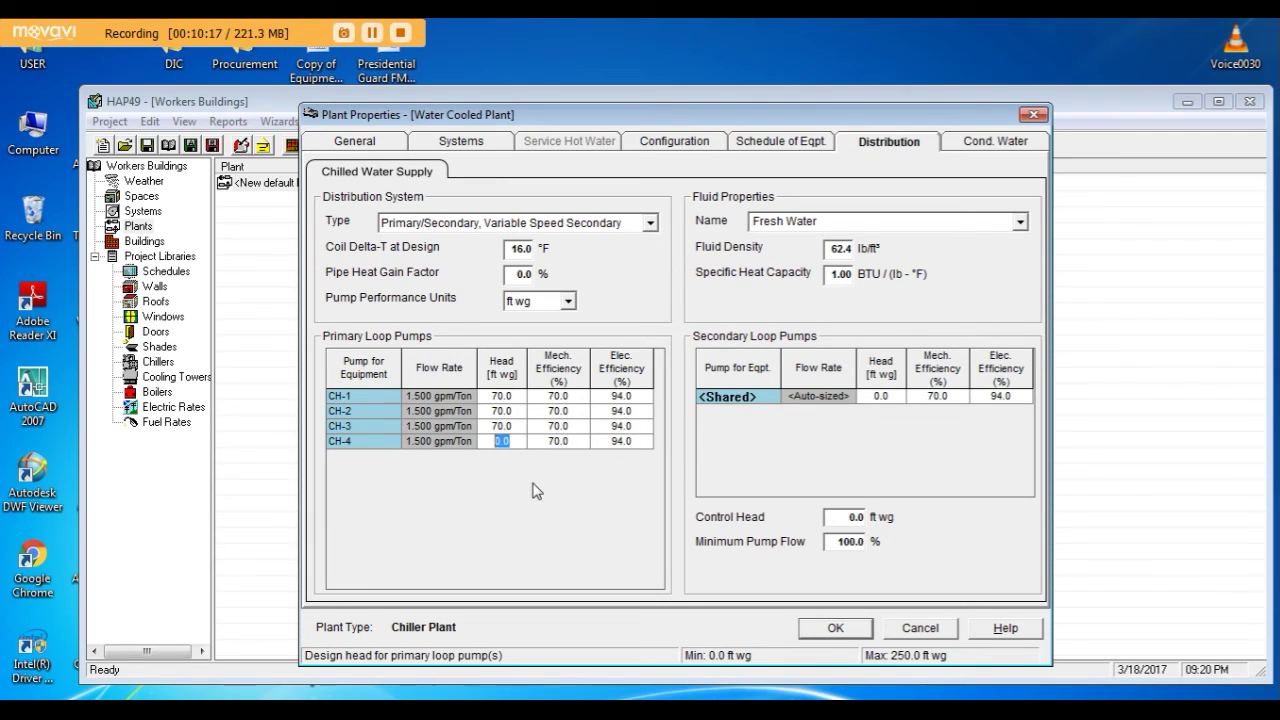
type("70")
key("Tab")
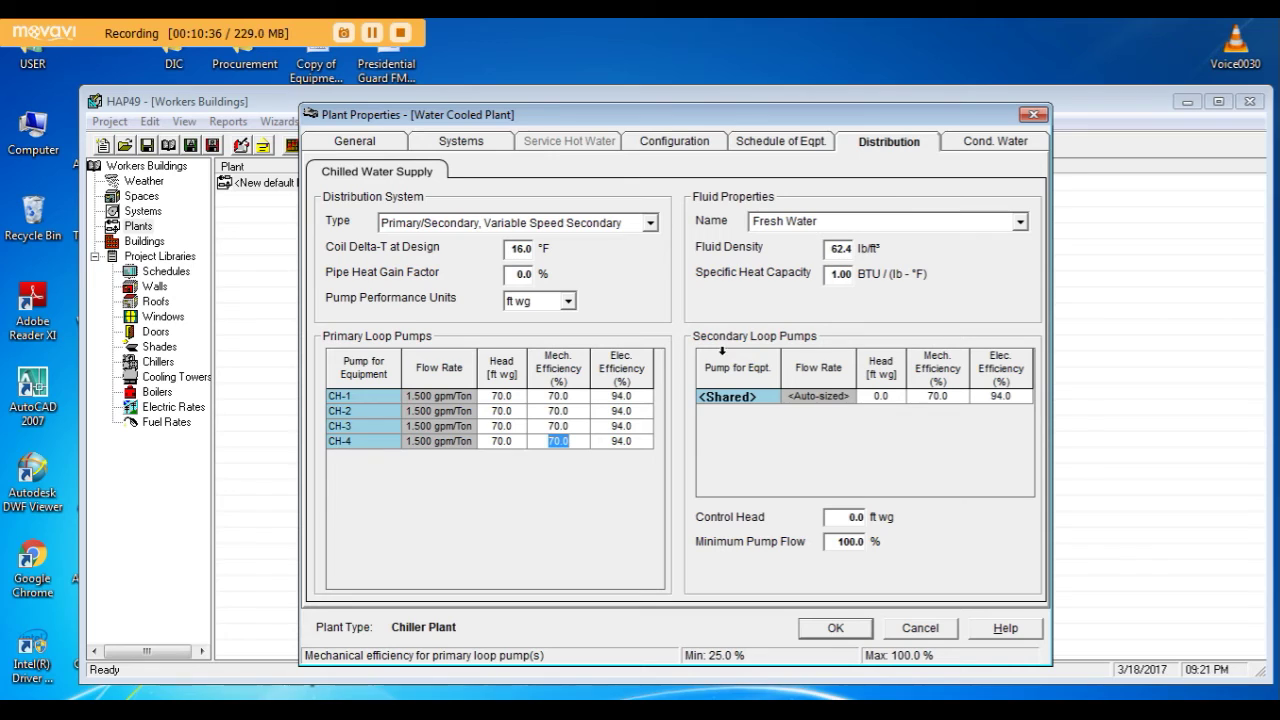
left_click(881, 397)
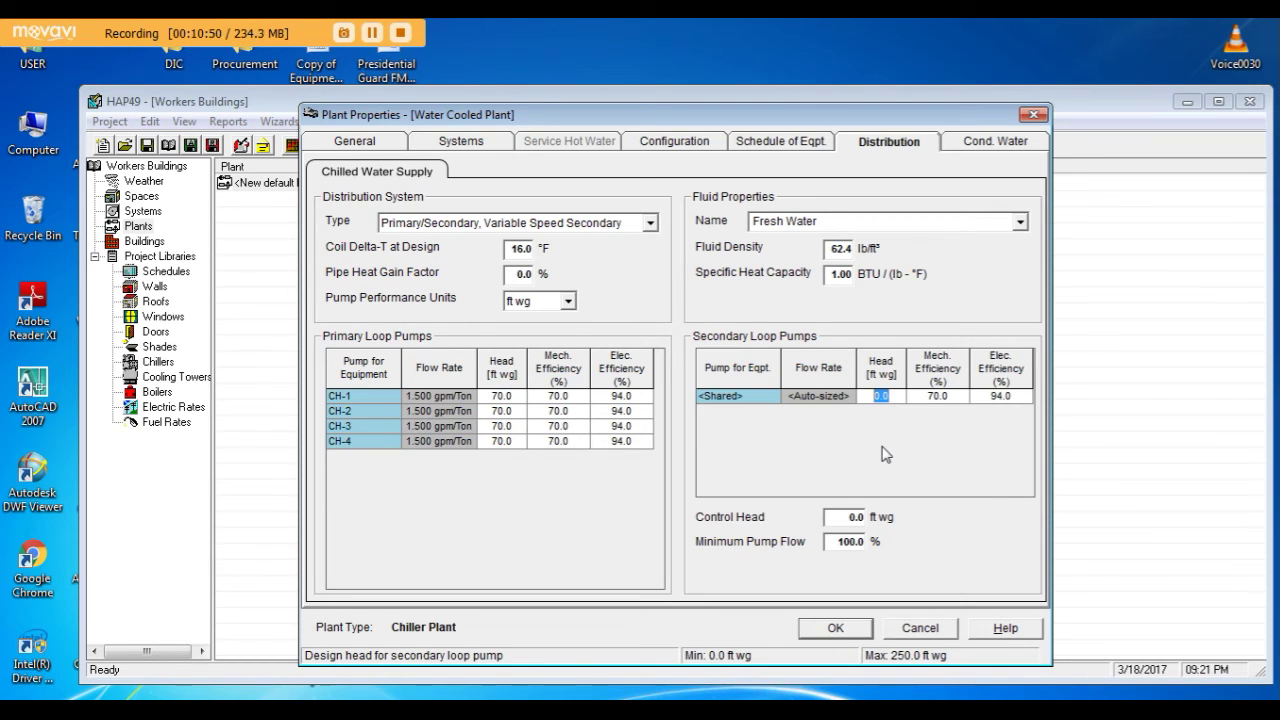
Step: Give the secondary loop pump a 150 ft wg head and 30% minimum pump flow
type("150")
left_click(836, 541)
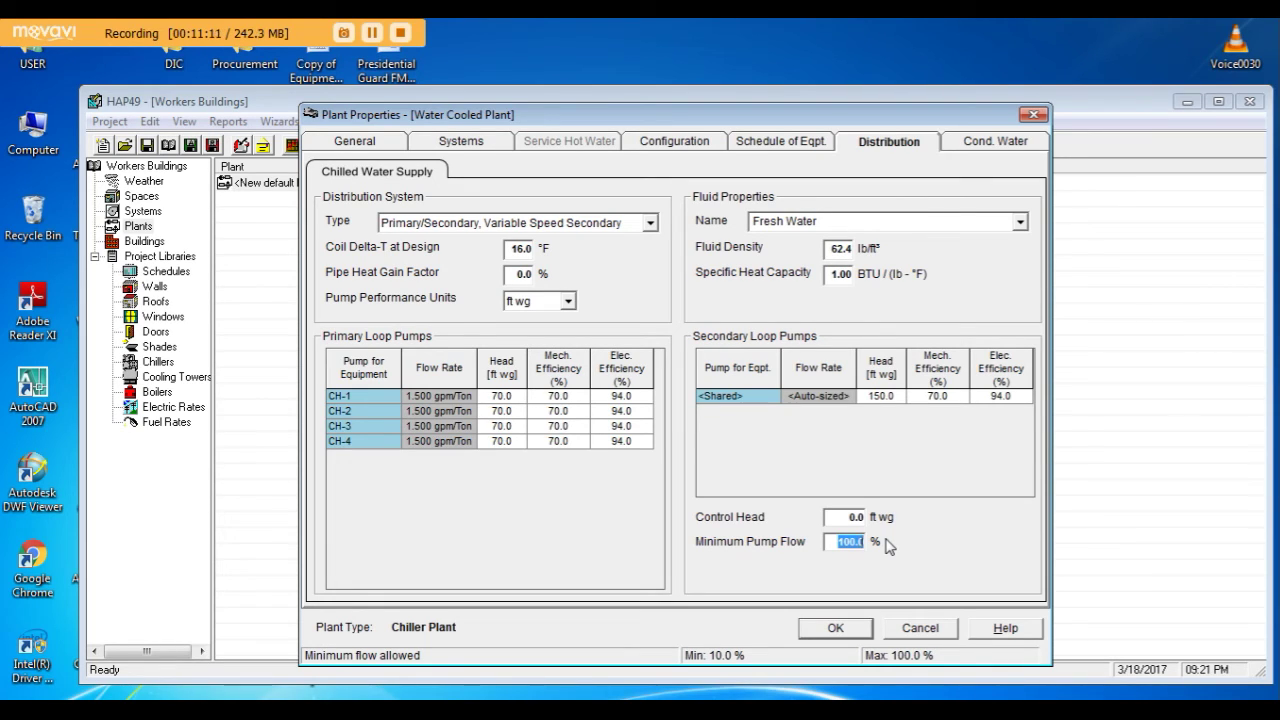
type("30")
left_click(829, 518)
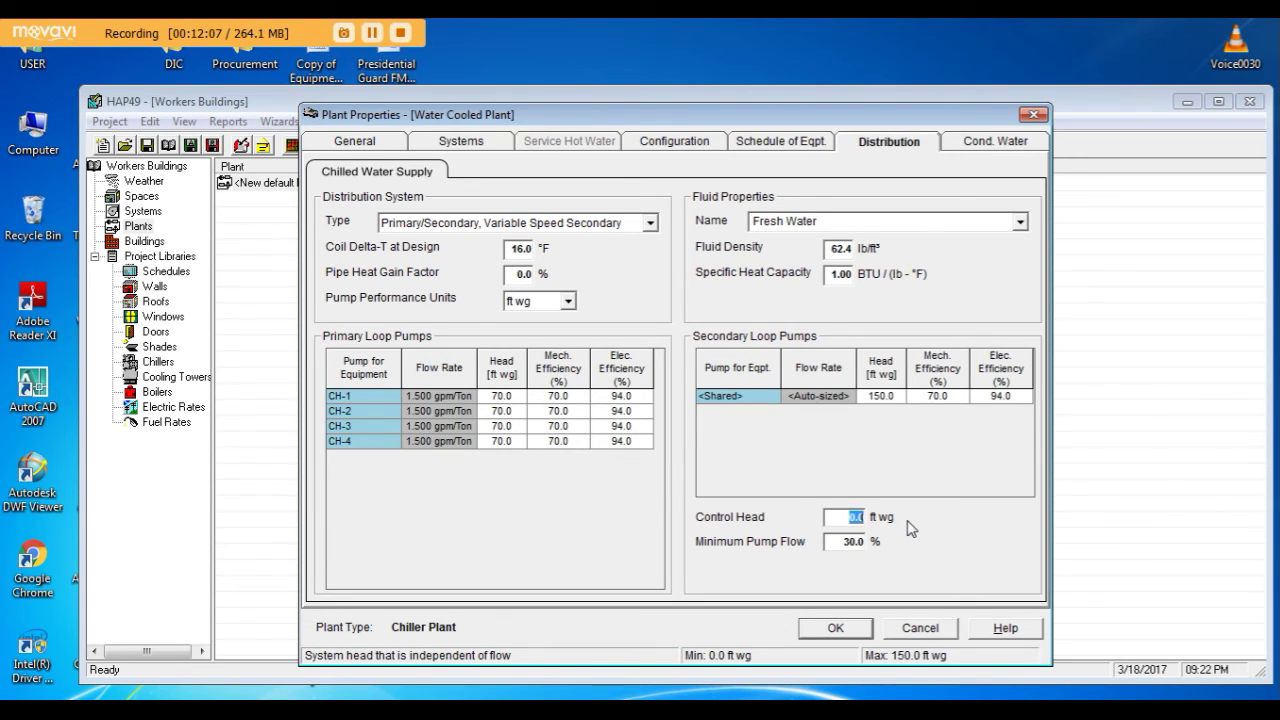
left_click(981, 148)
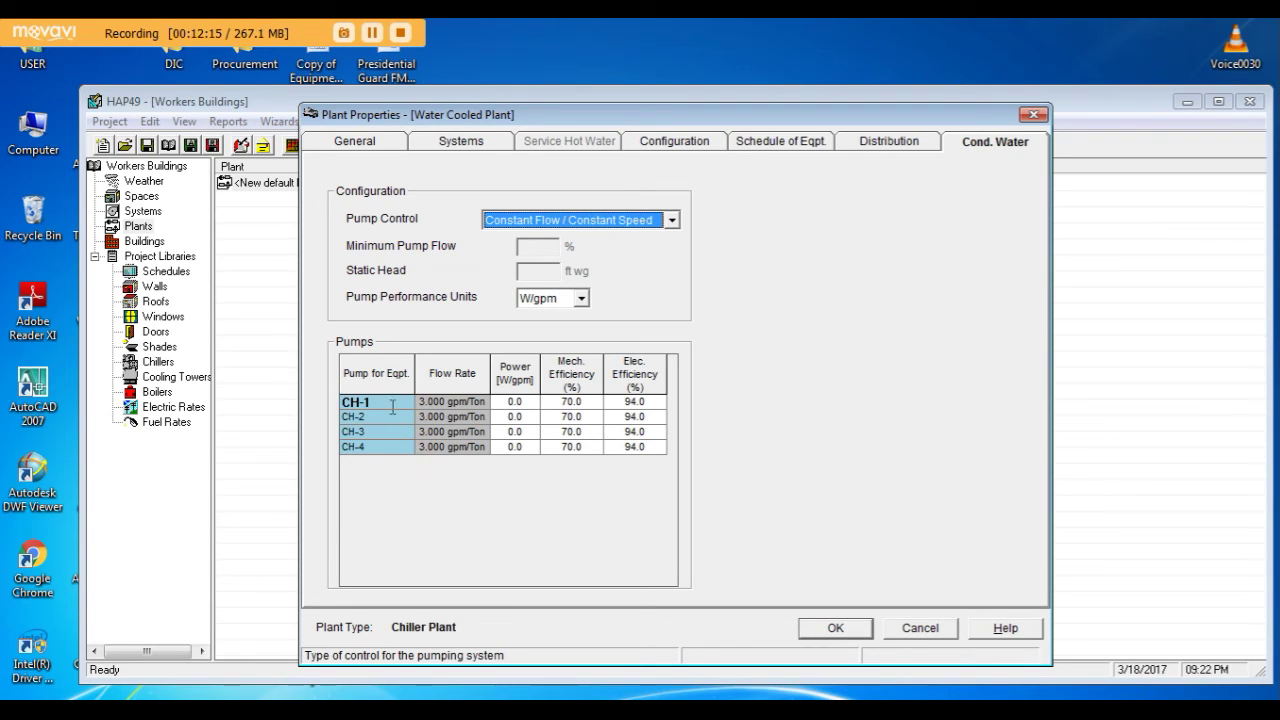
Step: Set the condenser water pump performance units to head in ft wg
left_click(514, 402)
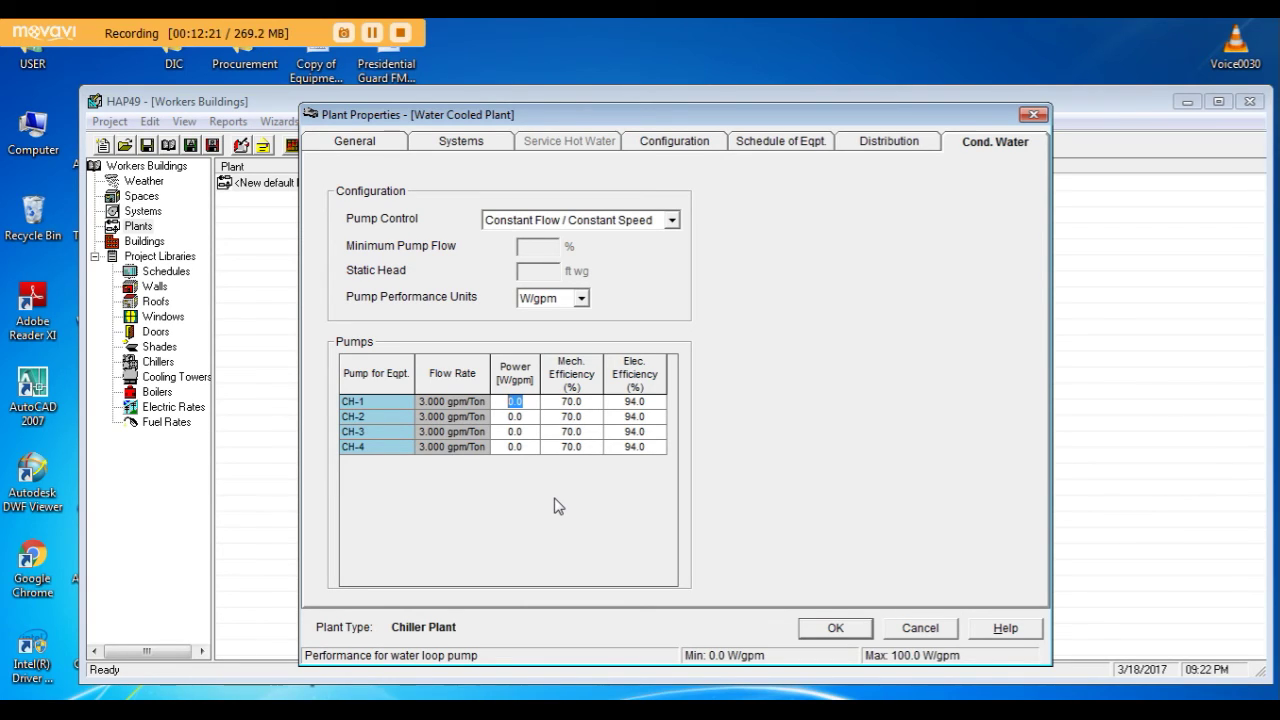
left_click(580, 302)
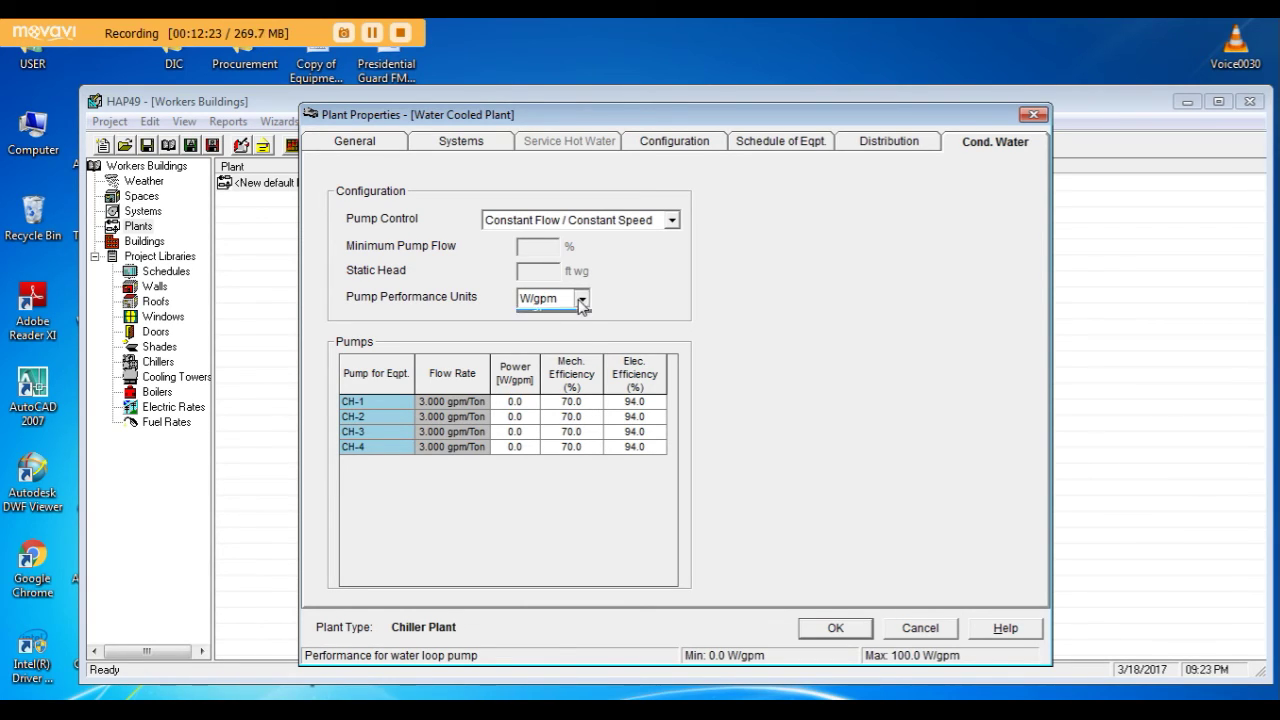
left_click(560, 315)
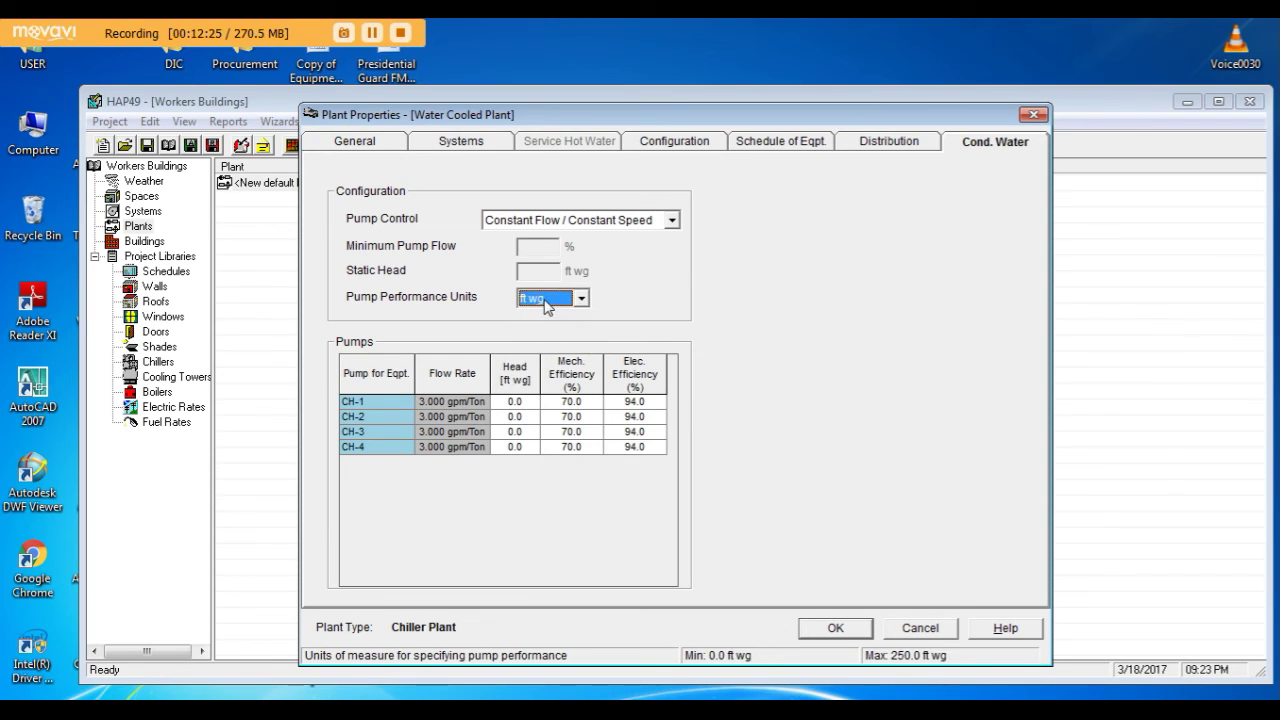
Step: Enter 100 ft wg condenser pump heads for CH-1 to CH-4 and save the plant
left_click(526, 402)
left_click(526, 402)
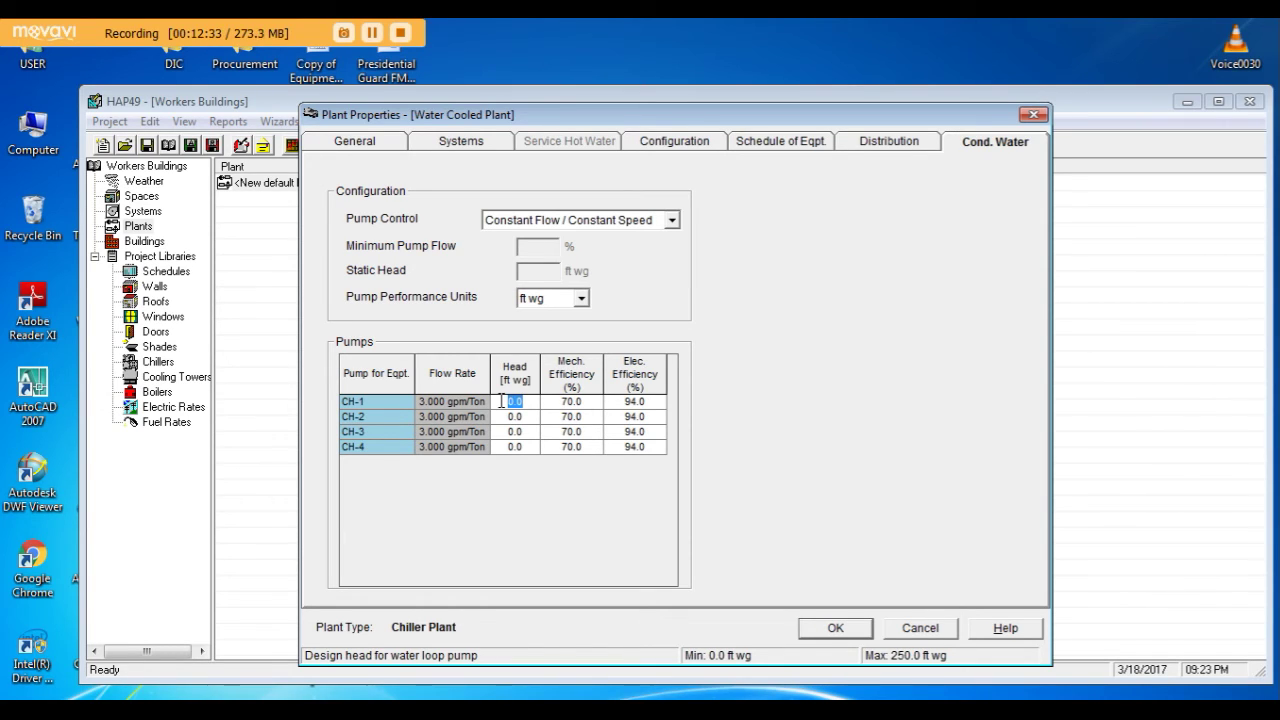
type("100")
key("Return")
type("100")
key("Return")
type("100")
key("Return")
type("100")
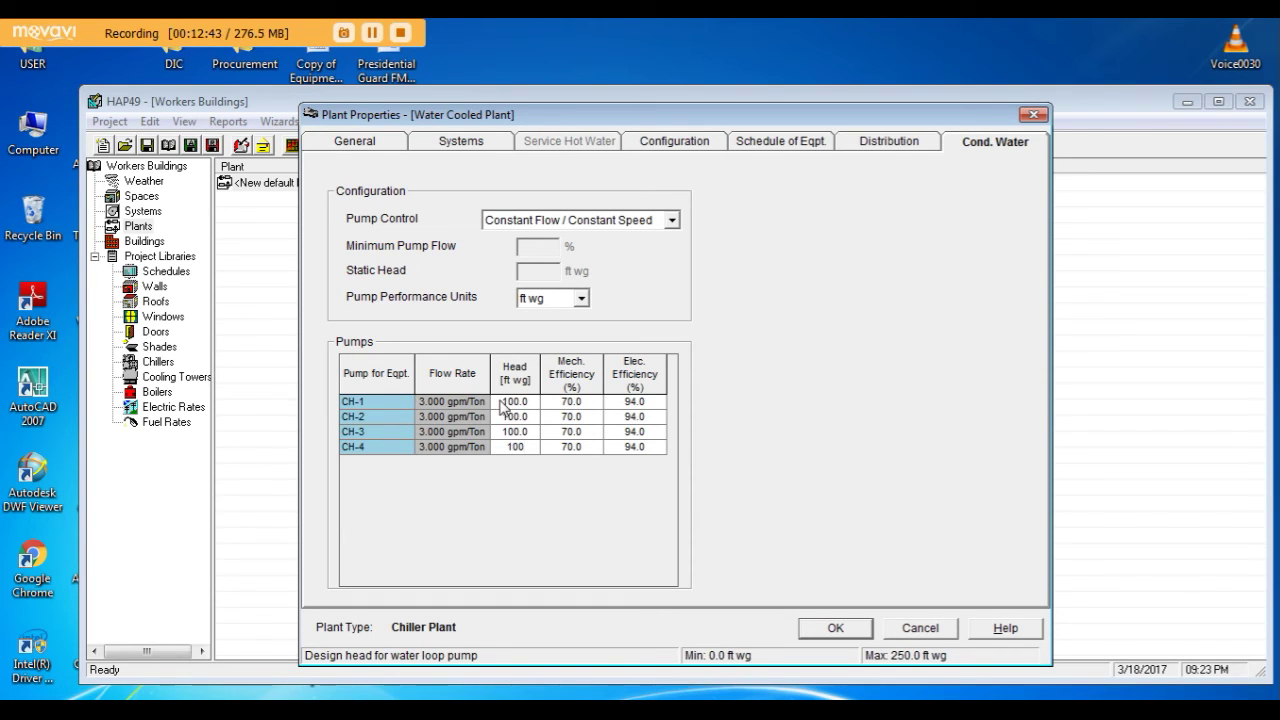
left_click(849, 632)
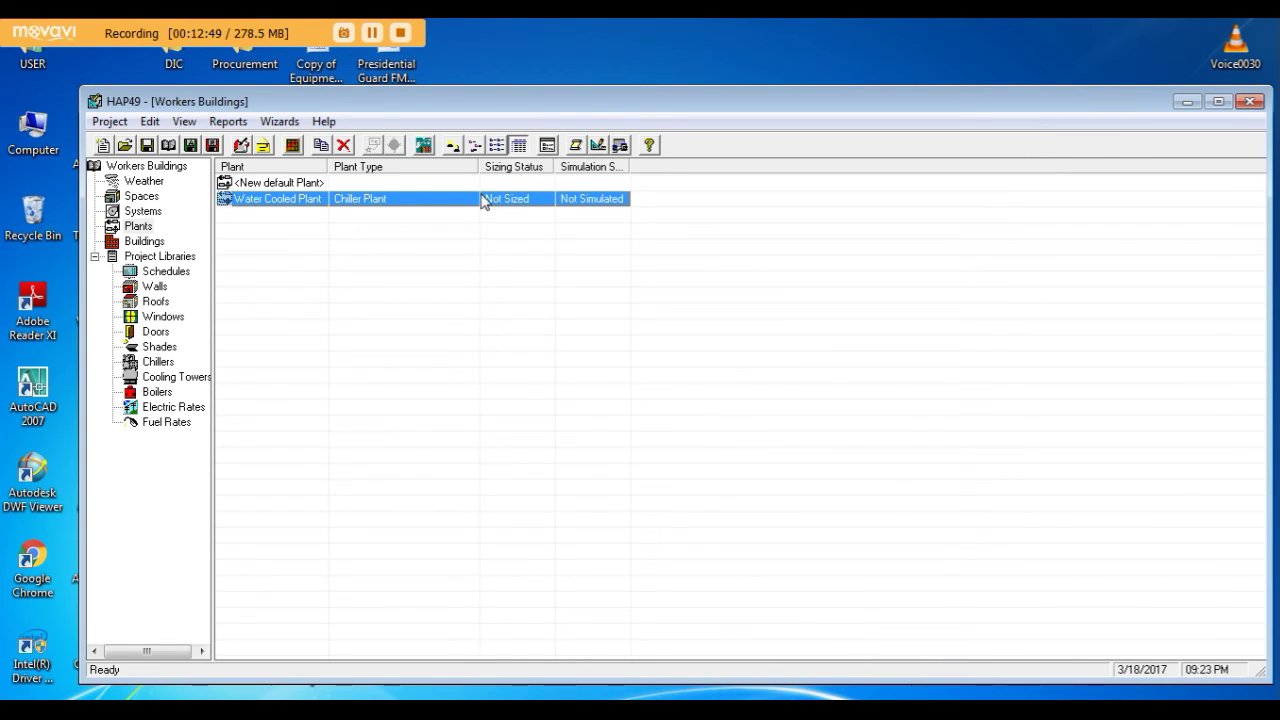
Step: Size the plant and review its summary: four 1538.9-ton chillers, 6155.6 tons total
left_click(597, 146)
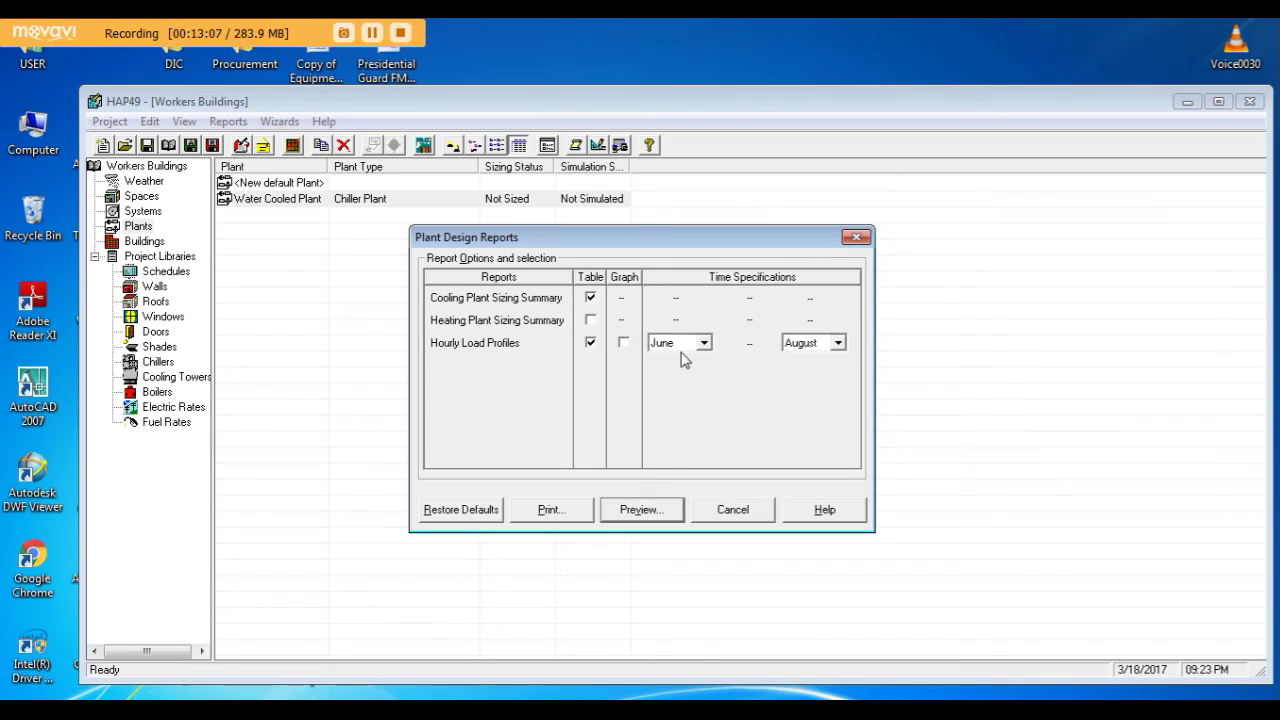
left_click(640, 512)
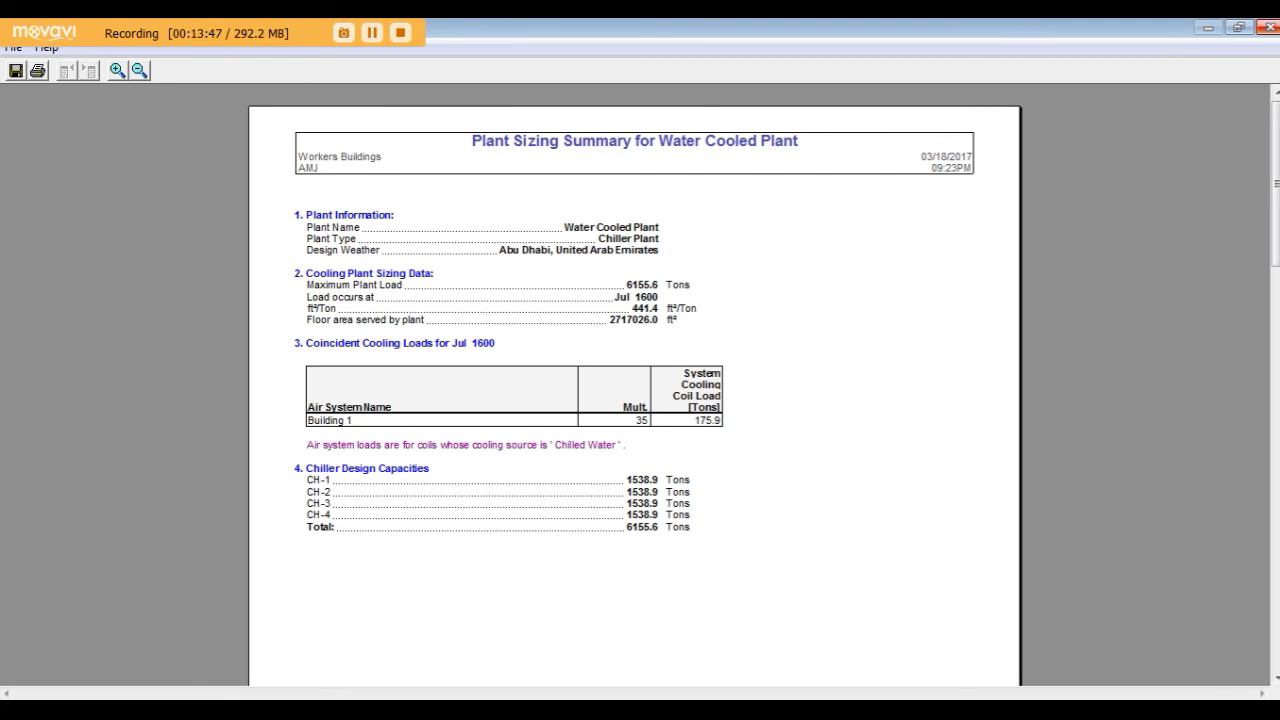
left_click(1266, 31)
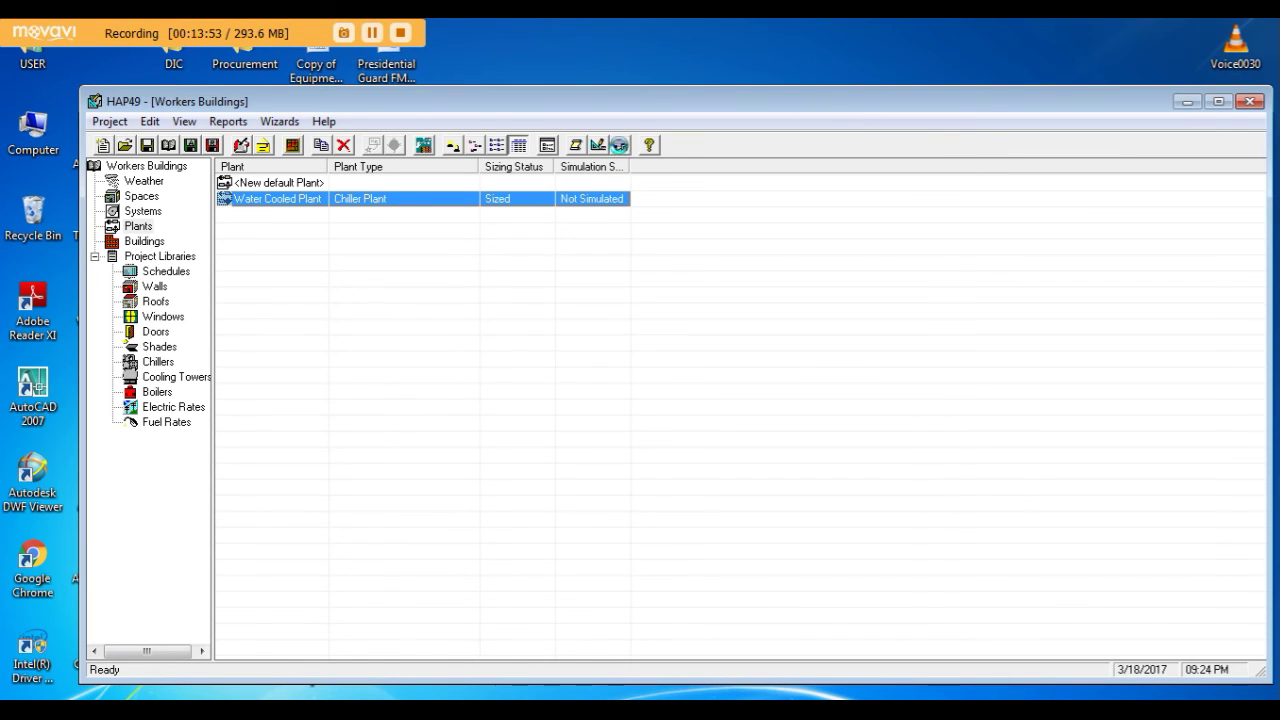
Step: Run the plant simulation and preview the Monthly Simulation Results Table
left_click(619, 145)
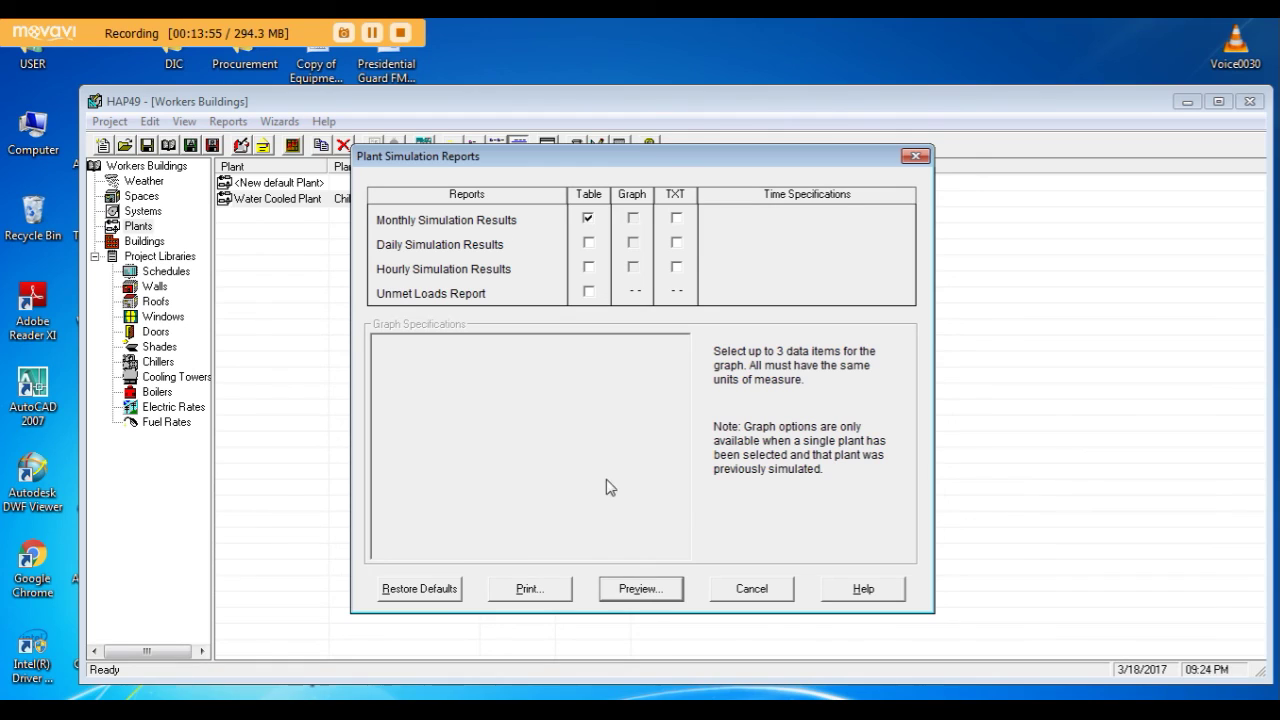
left_click(623, 590)
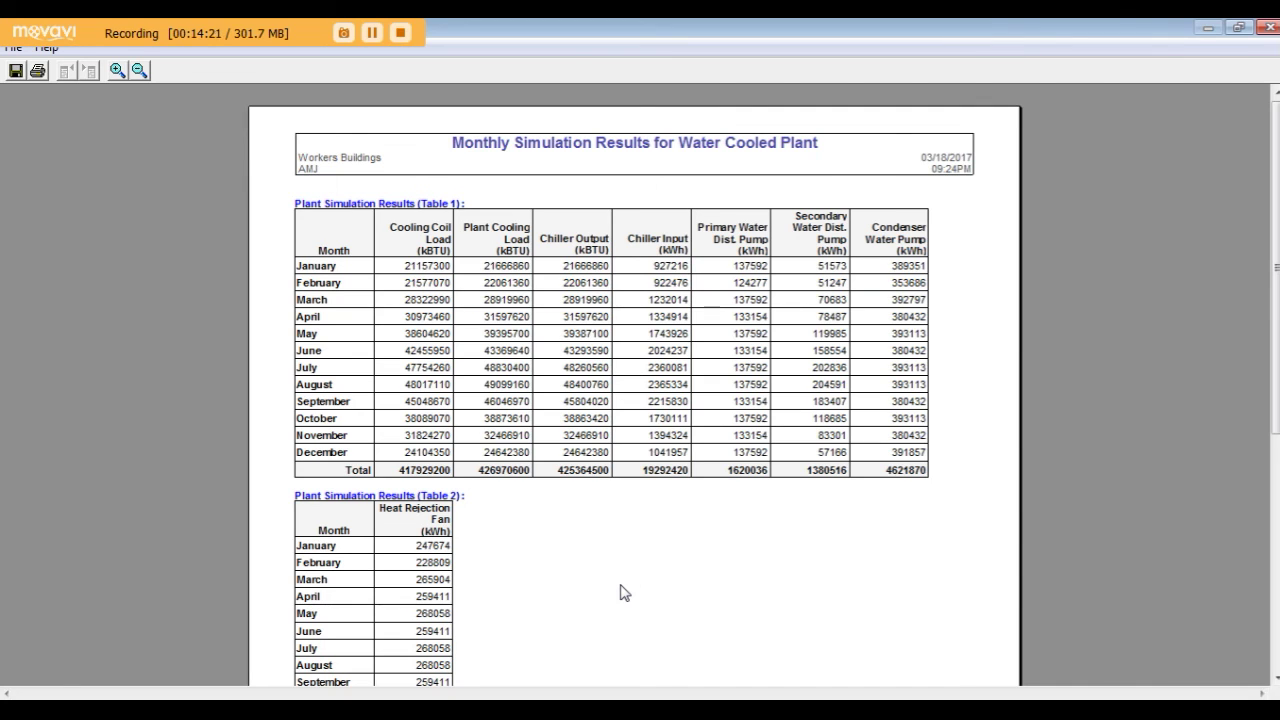
Step: Scroll through both monthly results tables, then close the report viewer
left_click_drag(1278, 235, 1278, 251)
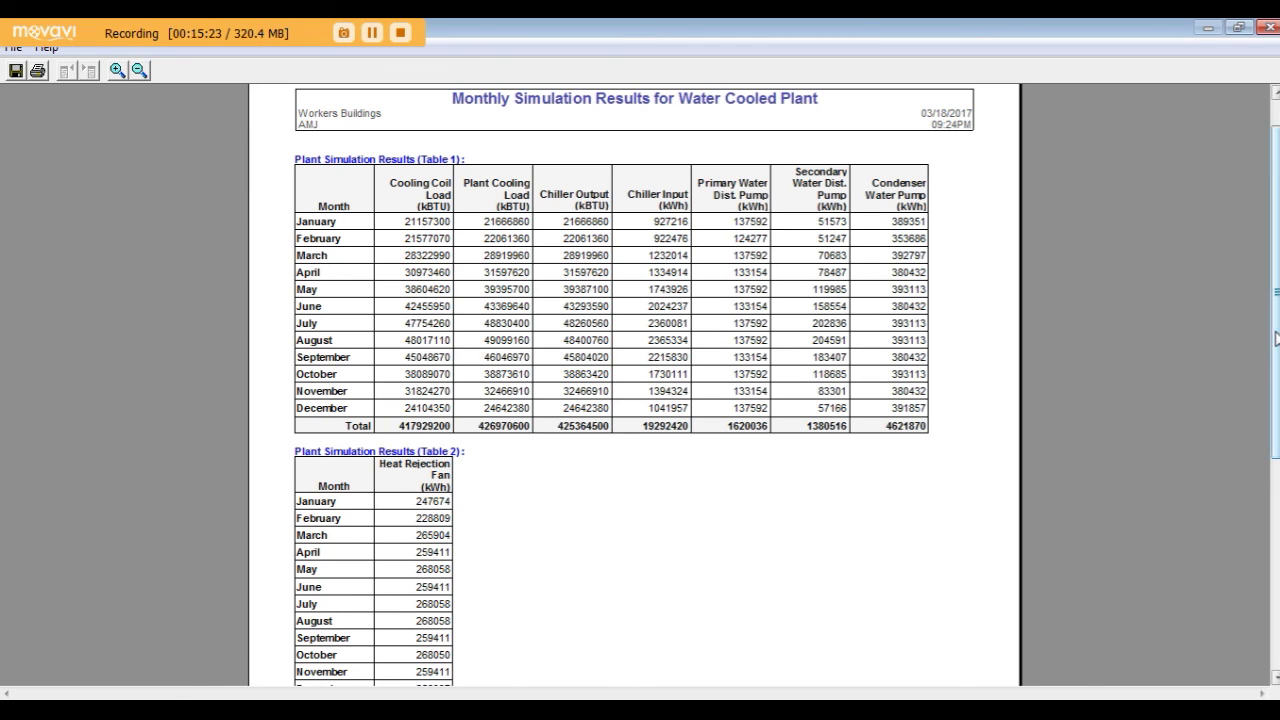
left_click_drag(1273, 340, 1270, 370)
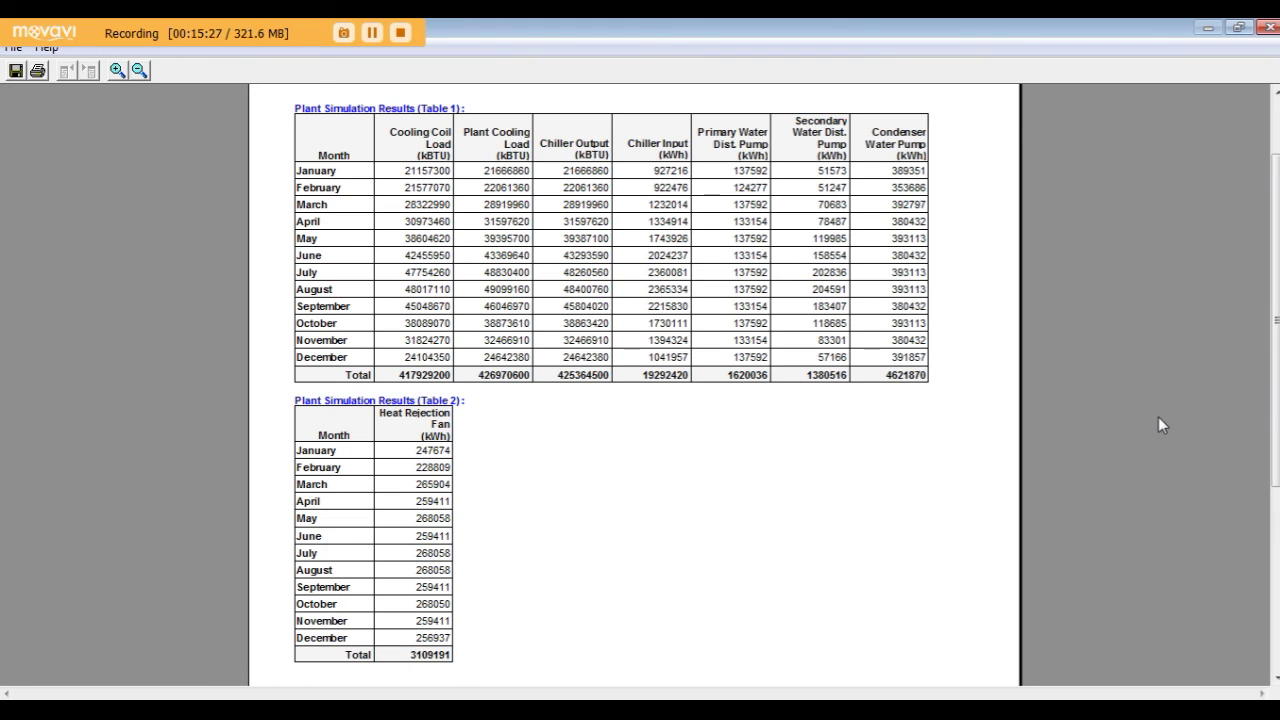
left_click_drag(1273, 407, 1272, 397)
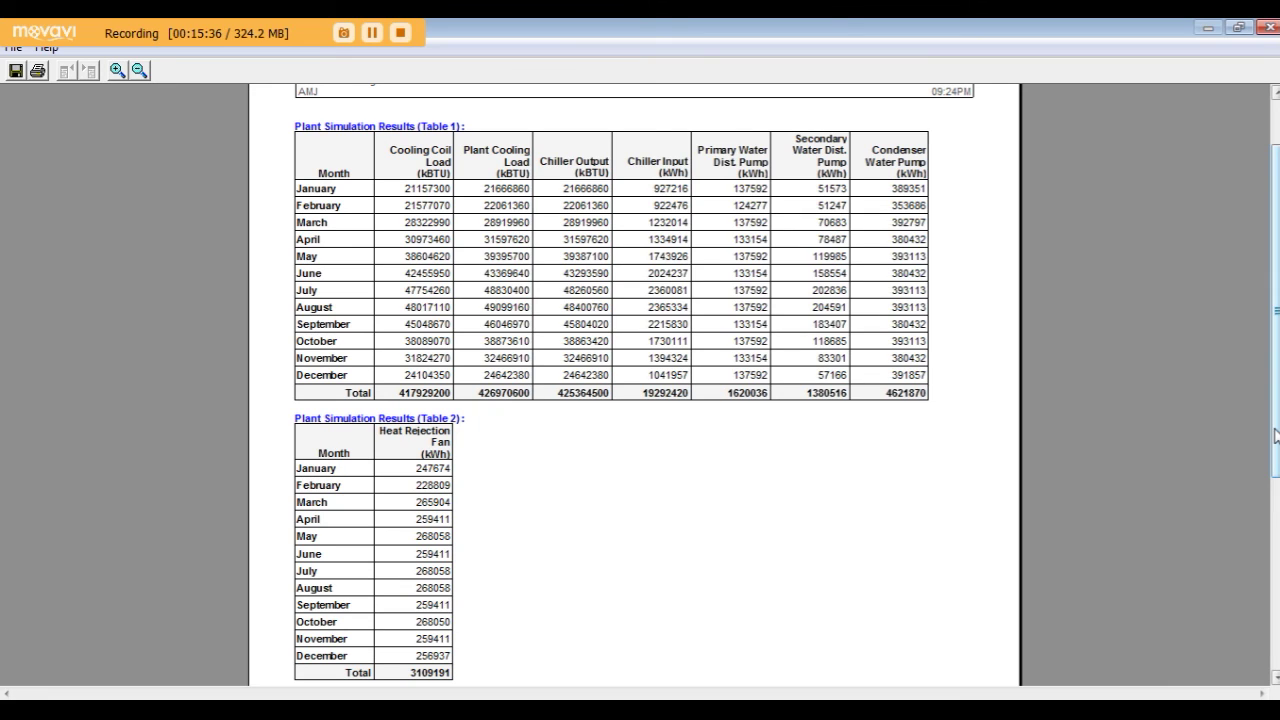
left_click_drag(1276, 435, 1276, 422)
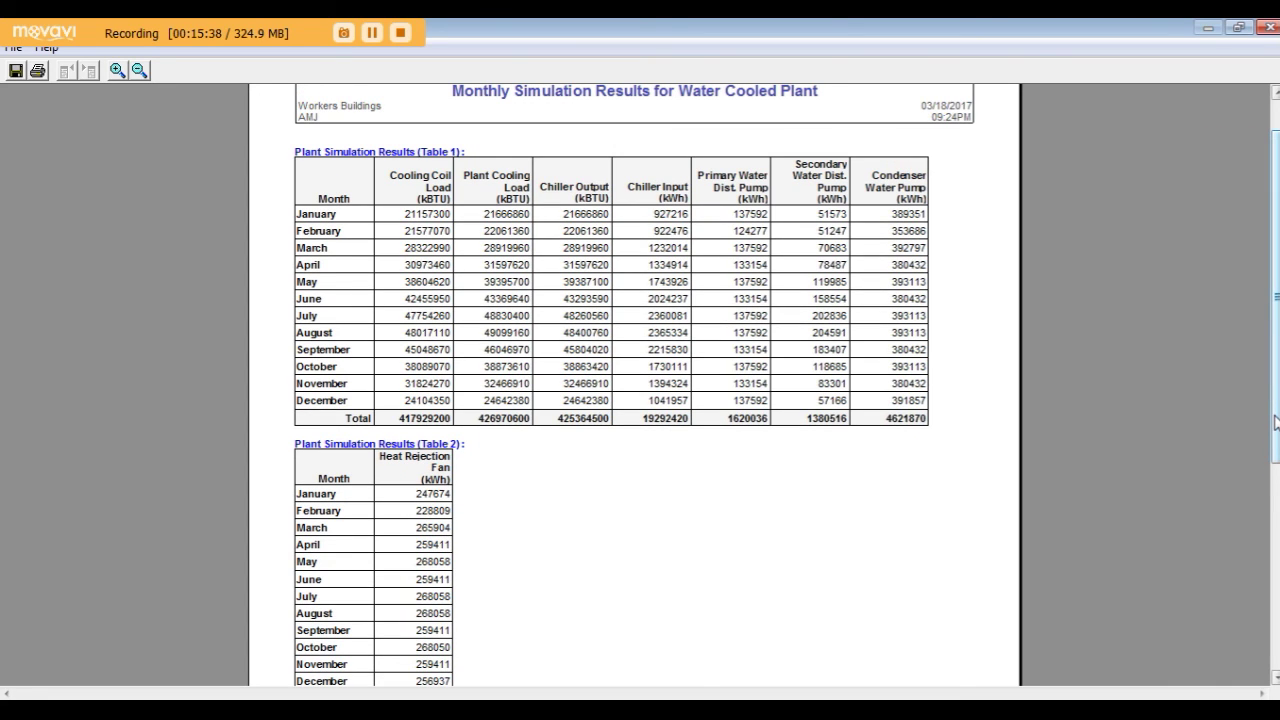
left_click(1267, 32)
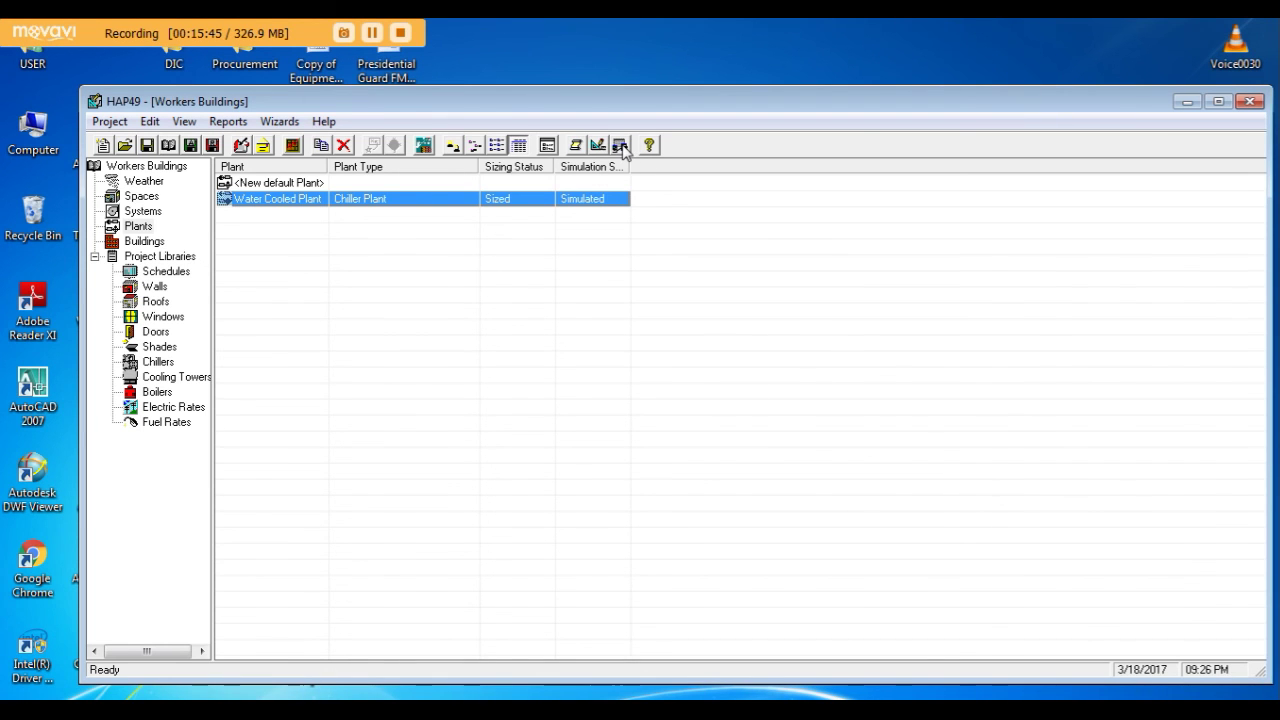
Step: Generate the Monthly Simulation Results as a TXT file and acknowledge its saved location
left_click(620, 146)
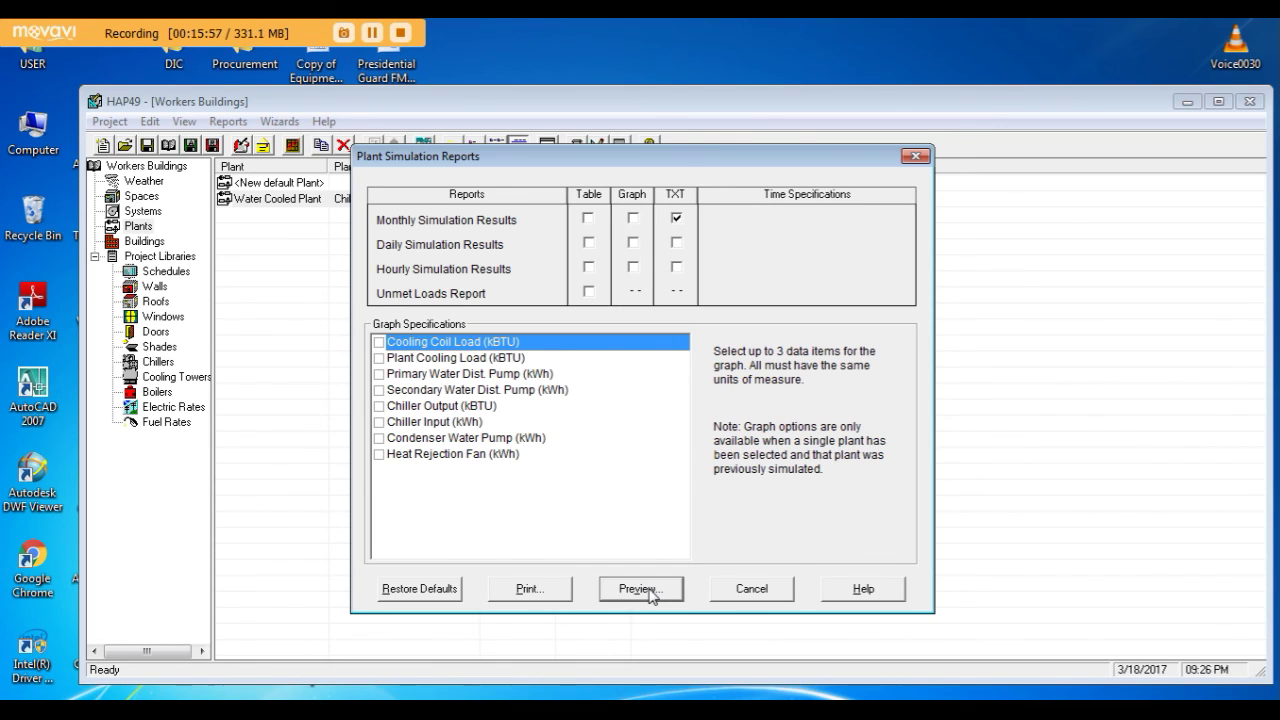
left_click(650, 592)
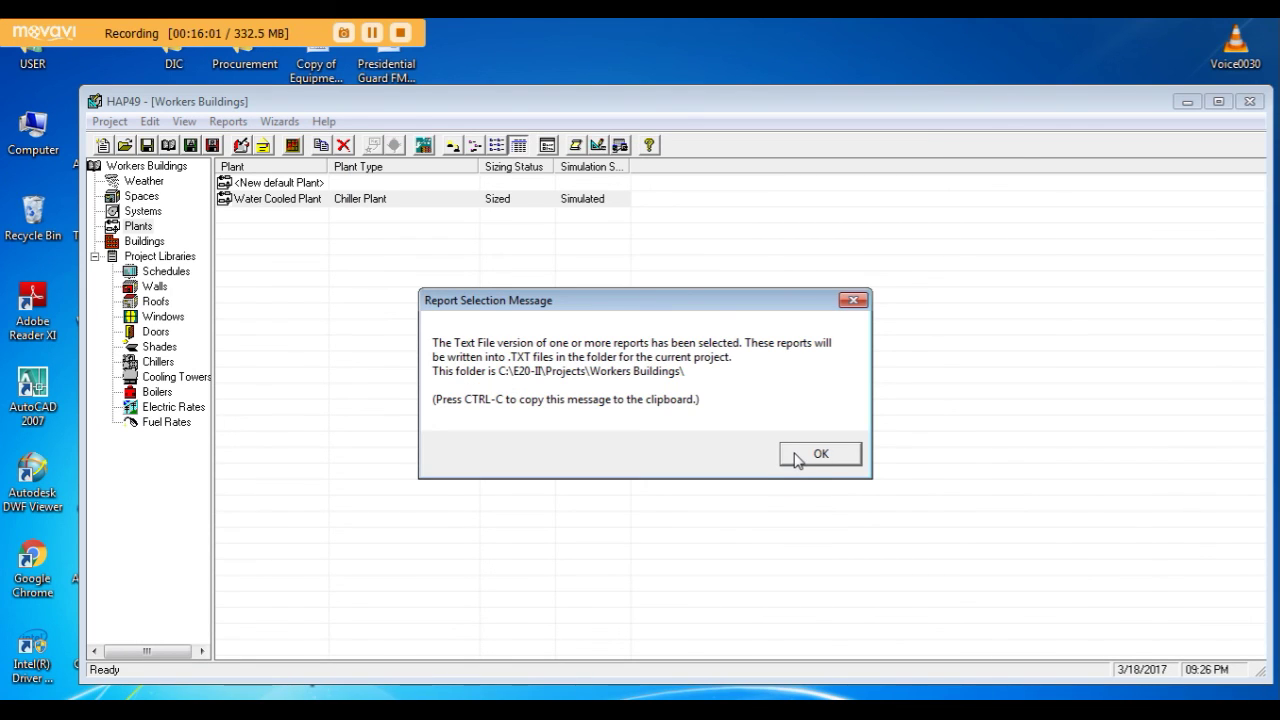
left_click(797, 457)
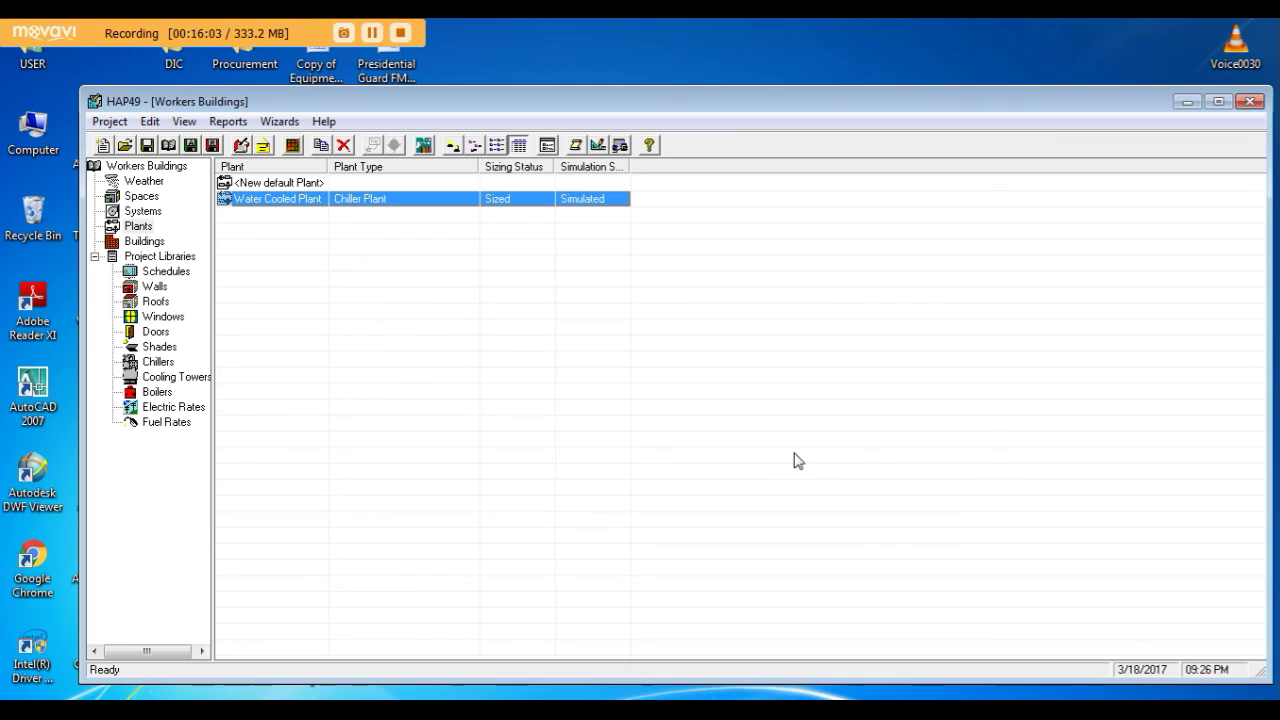